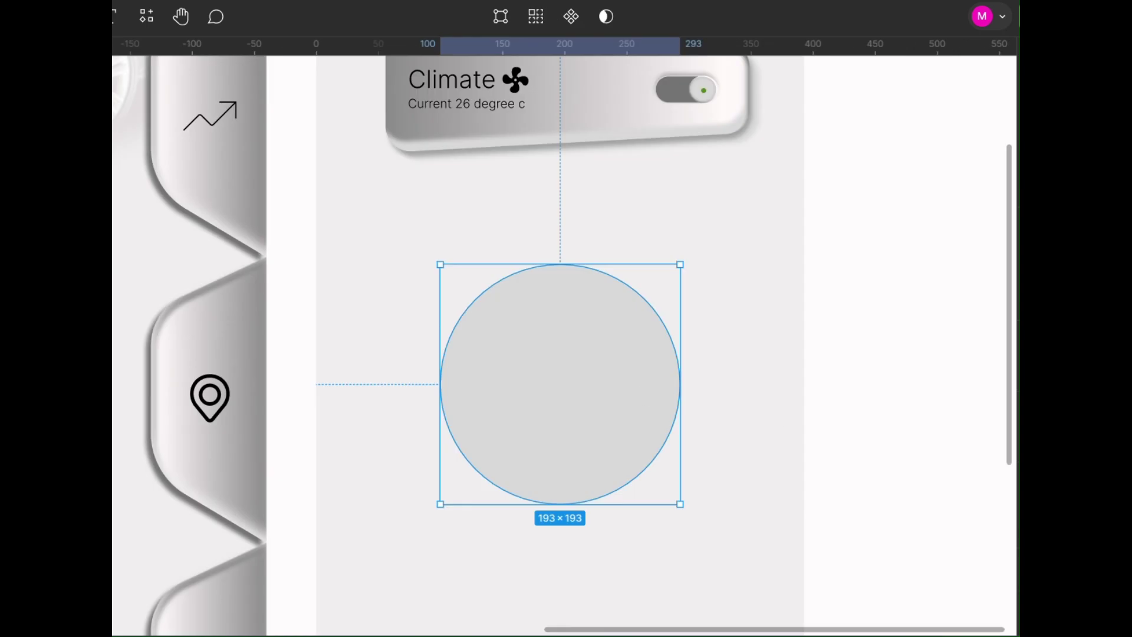
Step: Draw the dark grey centre disc inside the dial, then reselect the outer ring circle
drag(677, 500, 634, 460)
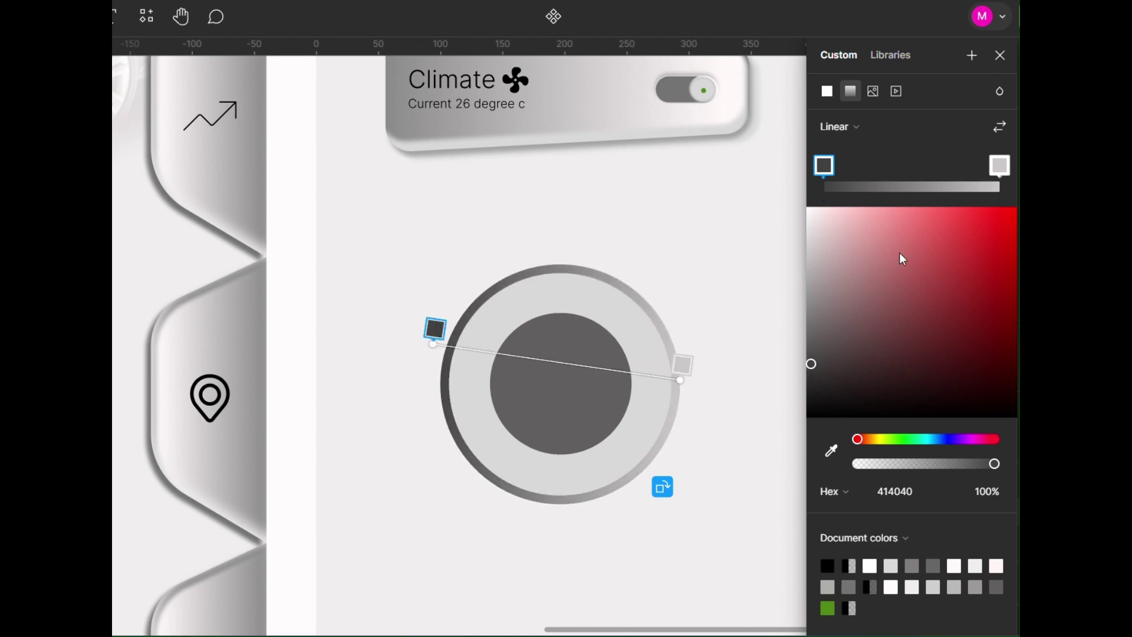
click(726, 251)
click(665, 383)
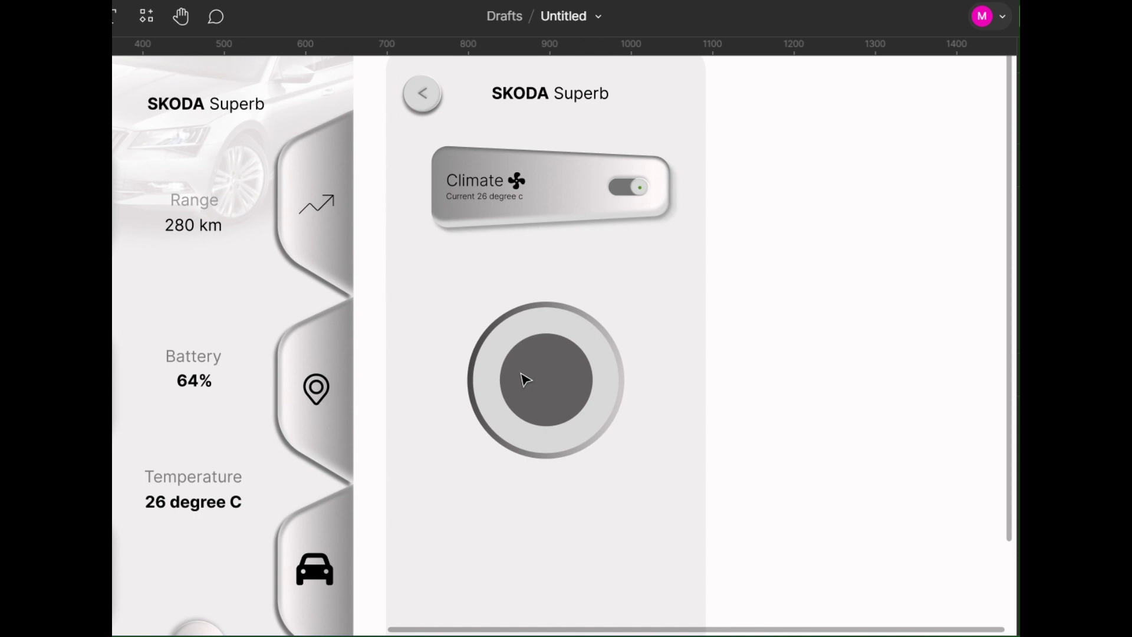
Step: Cut the ring into a partial arc with a diagonal white-to-orange linear gradient fill
click(525, 379)
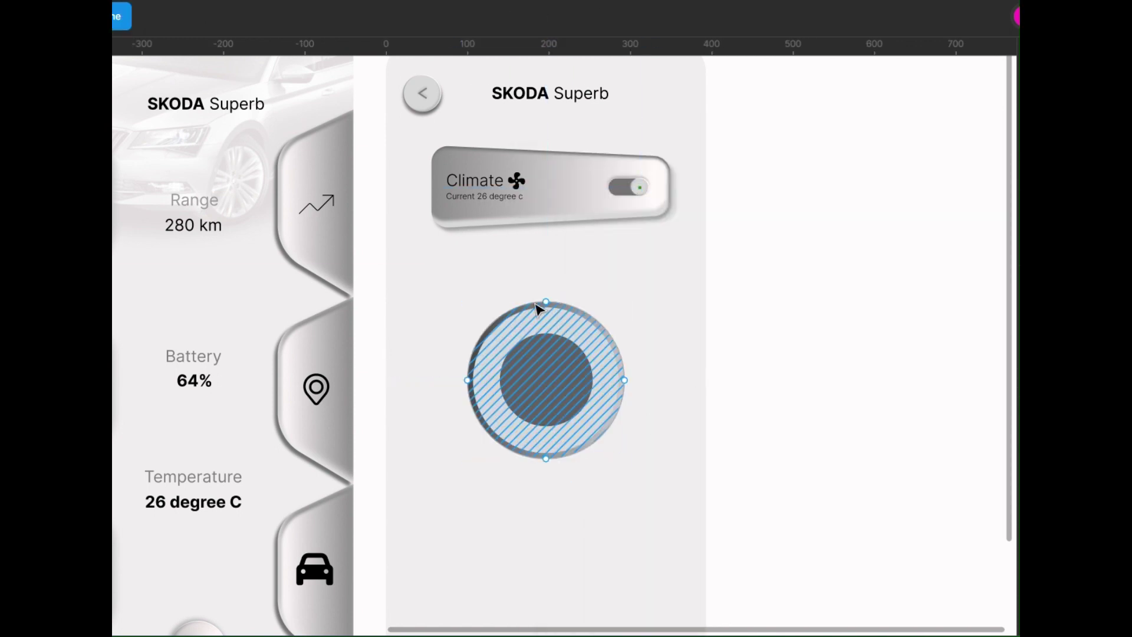
drag(546, 330, 576, 450)
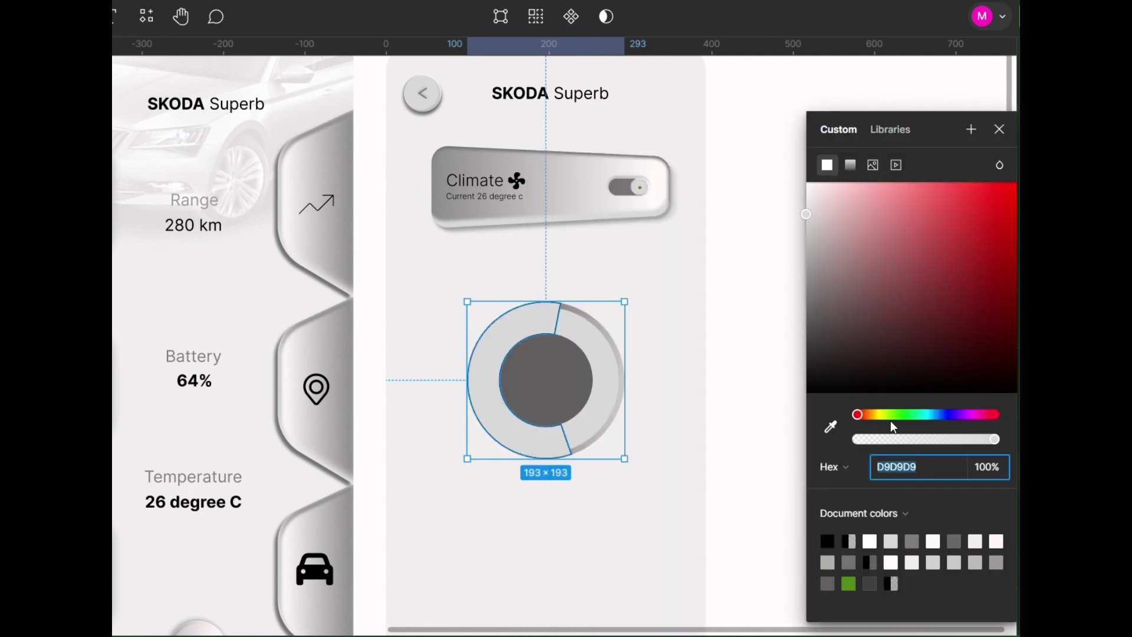
click(850, 91)
click(947, 245)
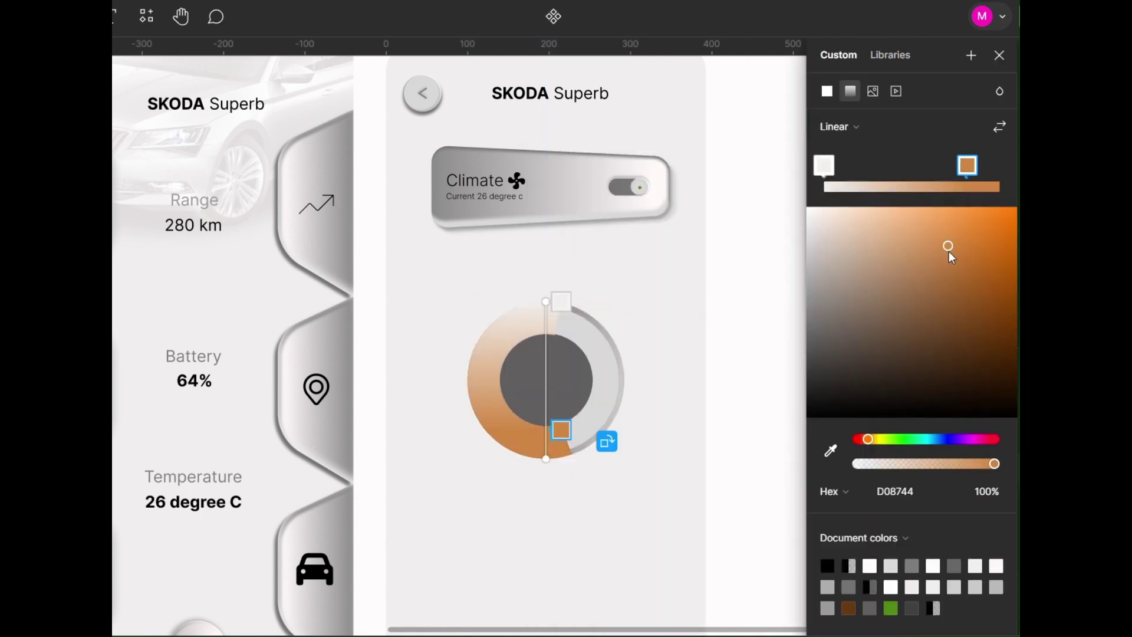
mouse_move(540, 299)
mouse_down()
mouse_move(508, 317)
mouse_move(487, 309)
mouse_up()
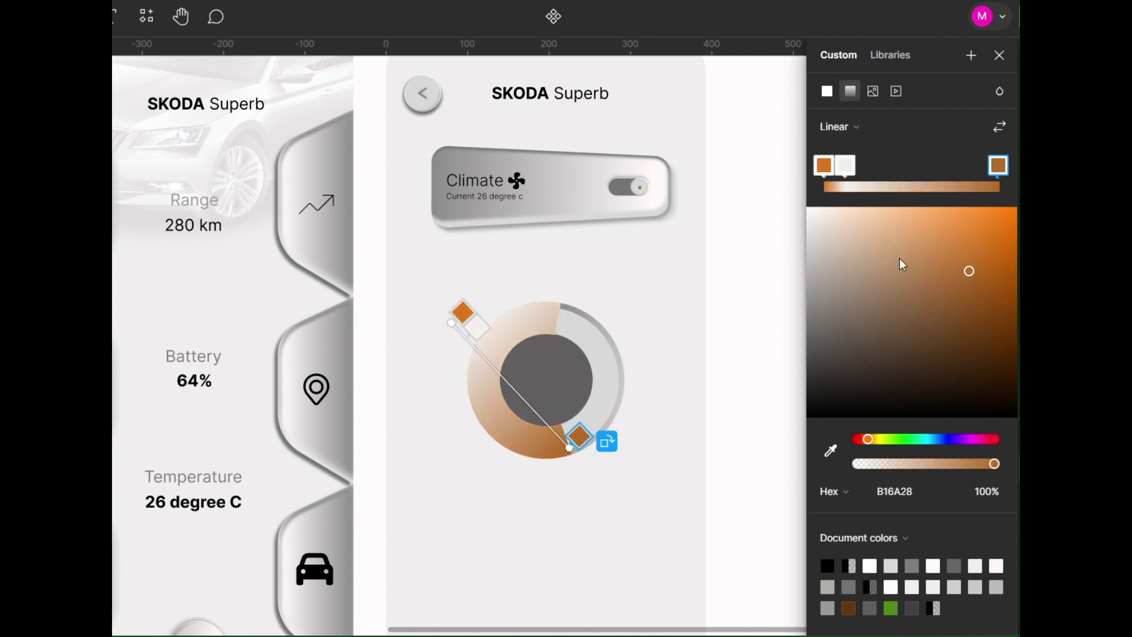
key(Escape)
scroll(617, 228, up, 5)
scroll(804, 581, down, 2)
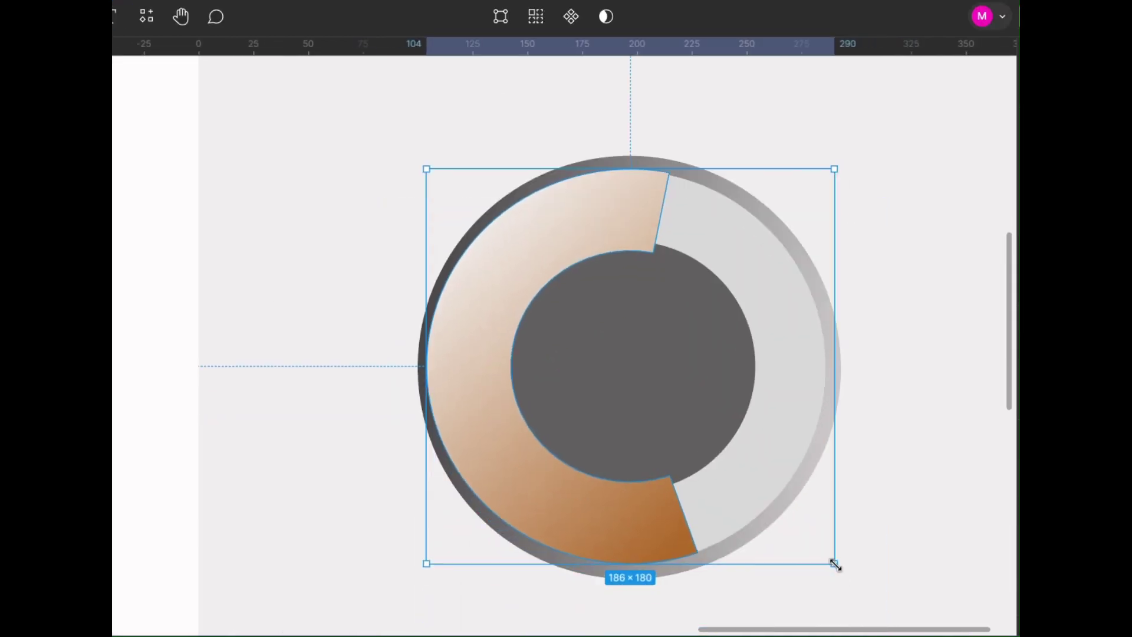
Step: Resize the dark centre circle slightly within the dial
scroll(670, 485, up, 2)
click(669, 472)
drag(625, 119, 625, 132)
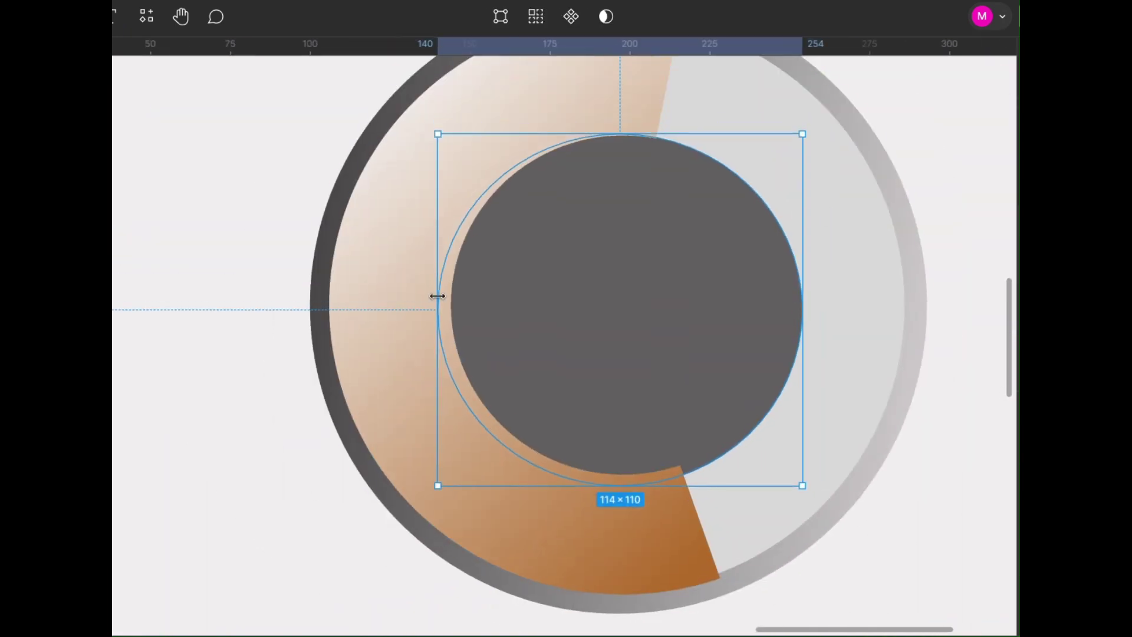
drag(437, 302, 451, 301)
drag(662, 485, 662, 475)
scroll(462, 240, up, 3)
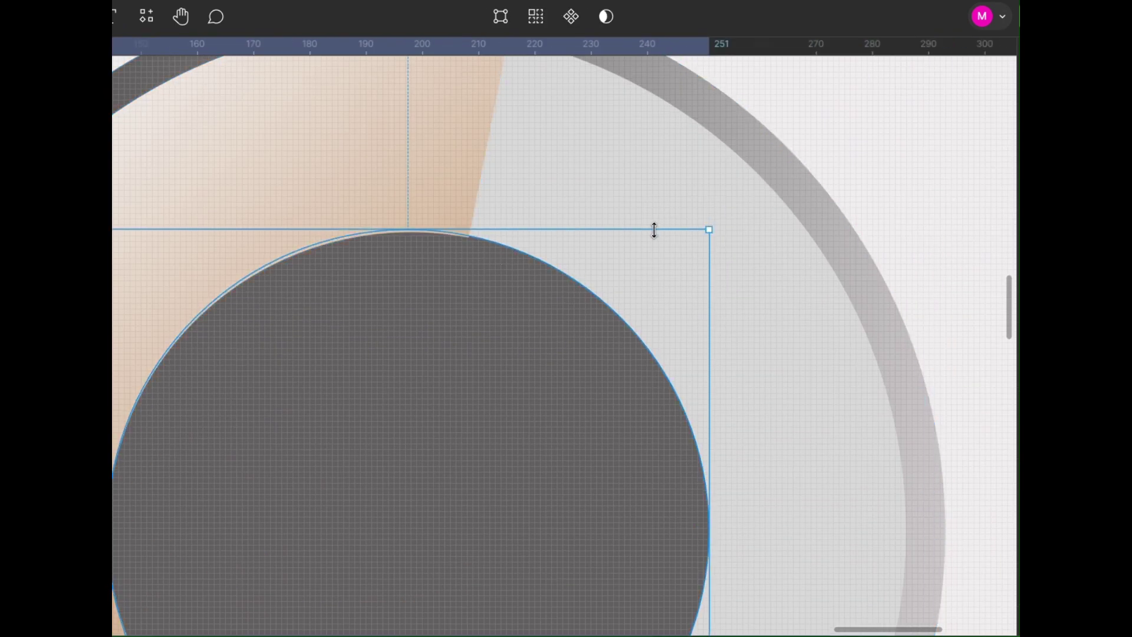
scroll(652, 230, down, 4)
Step: Change the arc's gradient end colour to dark green 184B06
click(830, 293)
click(620, 225)
scroll(700, 270, up, 4)
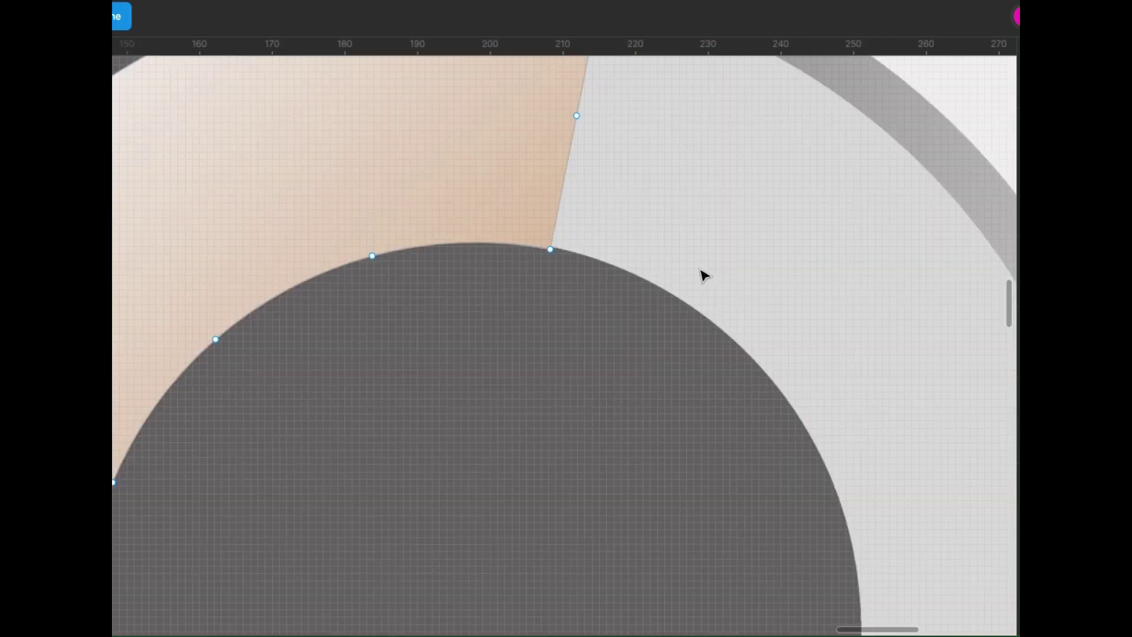
scroll(700, 270, down, 3)
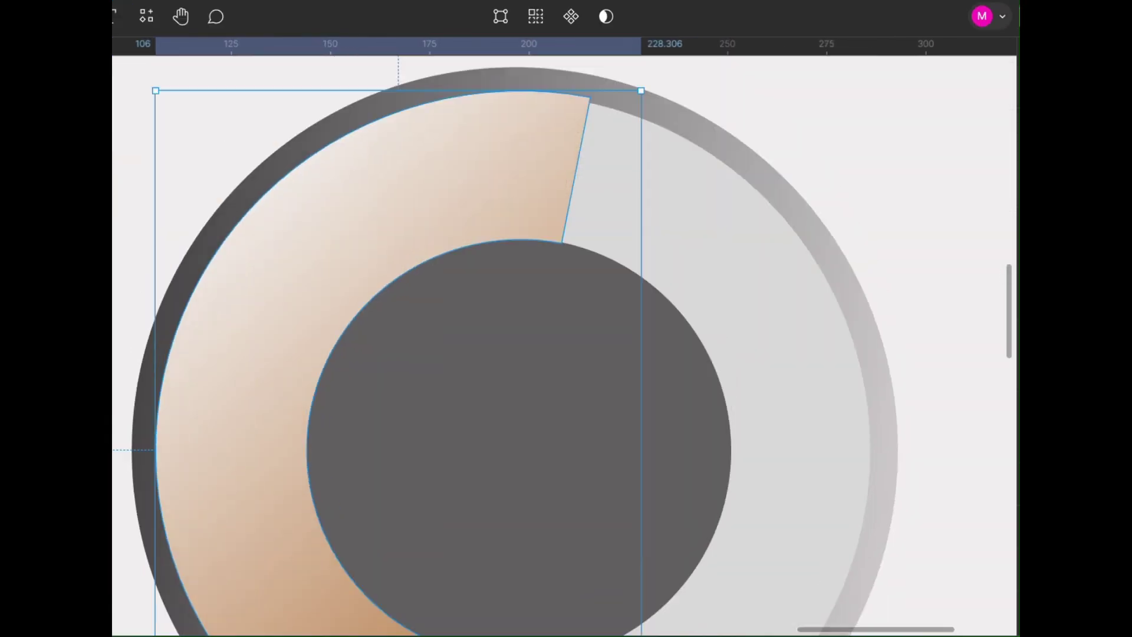
double_click(586, 106)
scroll(655, 123, down, 3)
key(Escape)
scroll(497, 210, up, 2)
drag(993, 352, 1000, 356)
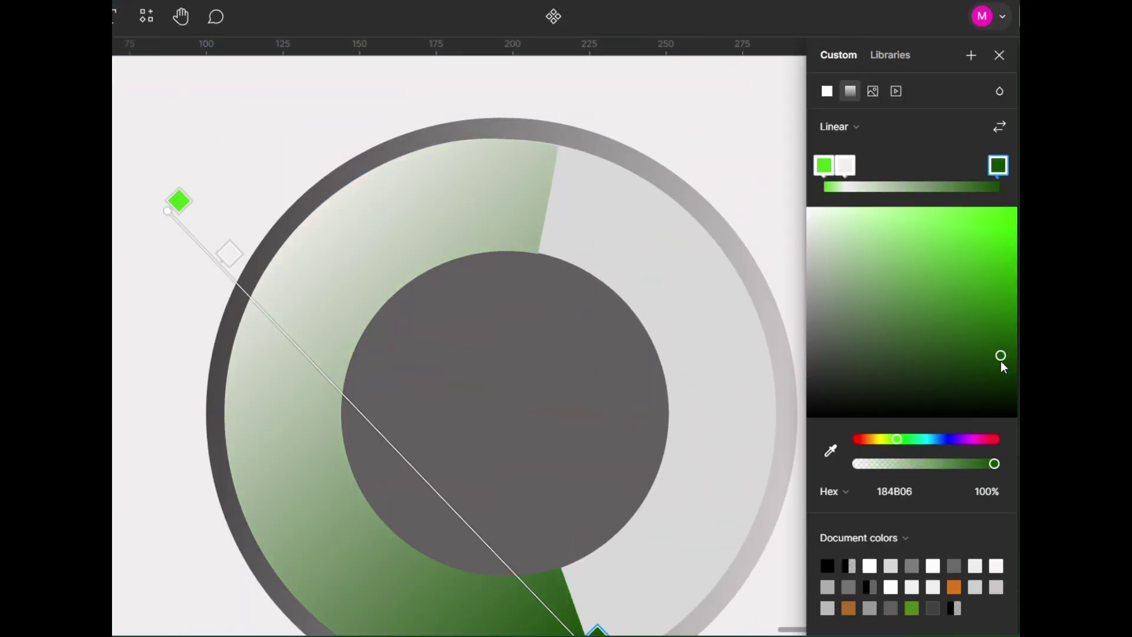
key(Escape)
scroll(914, 136, down, 3)
Step: Draw a small flattened ellipse at the arc's top end, undoing the trial subtraction
key(o)
scroll(538, 177, up, 3)
mouse_move(538, 177)
mouse_down()
mouse_move(630, 354)
mouse_move(599, 408)
mouse_up()
drag(469, 384, 468, 378)
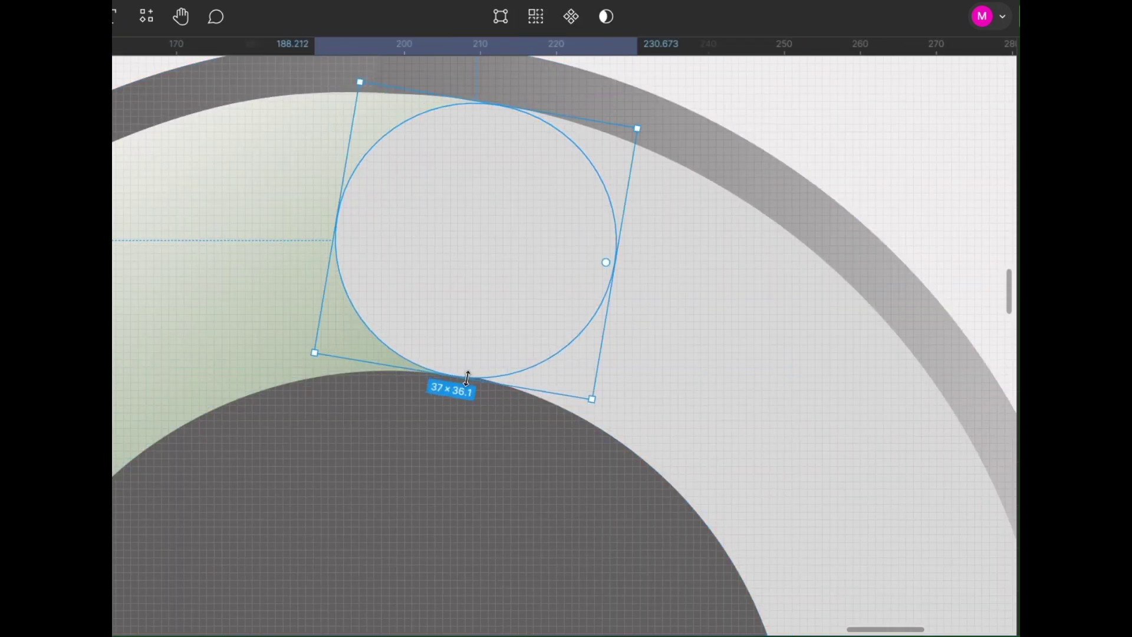
key(ctrl+alt+s)
scroll(796, 156, down, 3)
scroll(581, 240, up, 1)
scroll(522, 124, up, 4)
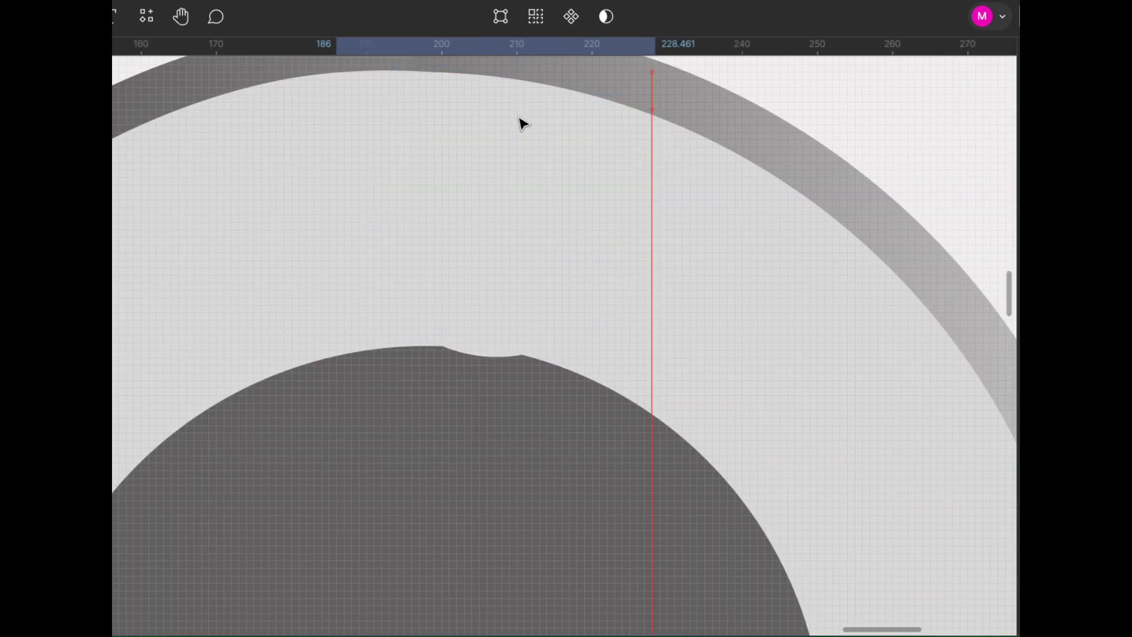
scroll(522, 124, up, 2)
key(ctrl+z)
scroll(653, 251, up, 3)
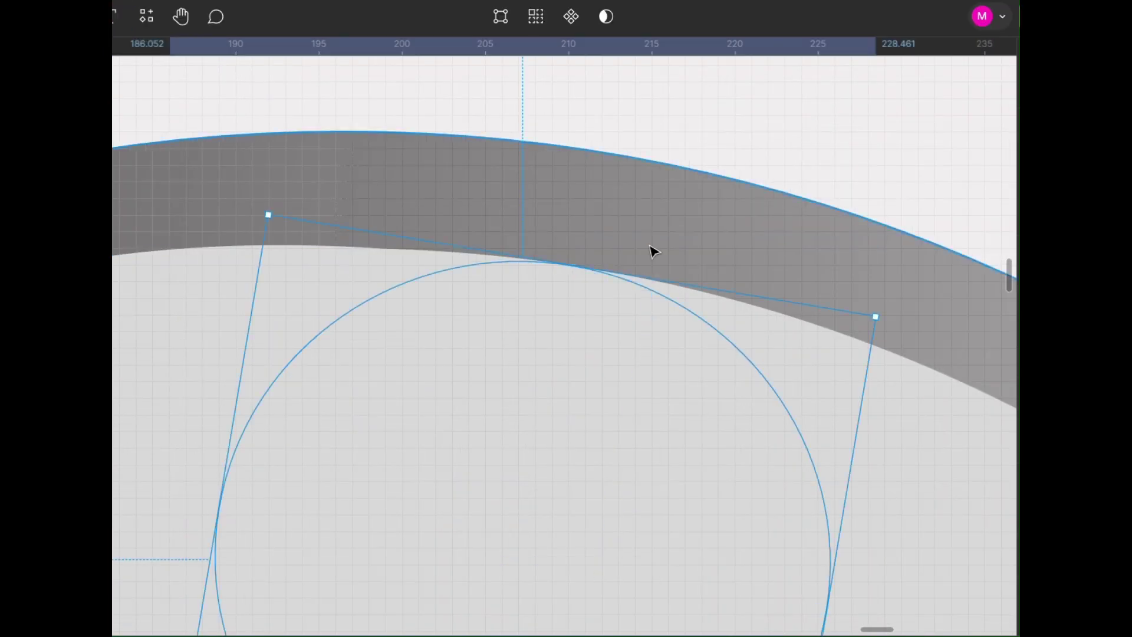
Step: Inspect the ring's anchor points, selecting a vertex on its inner edge
double_click(653, 252)
click(649, 284)
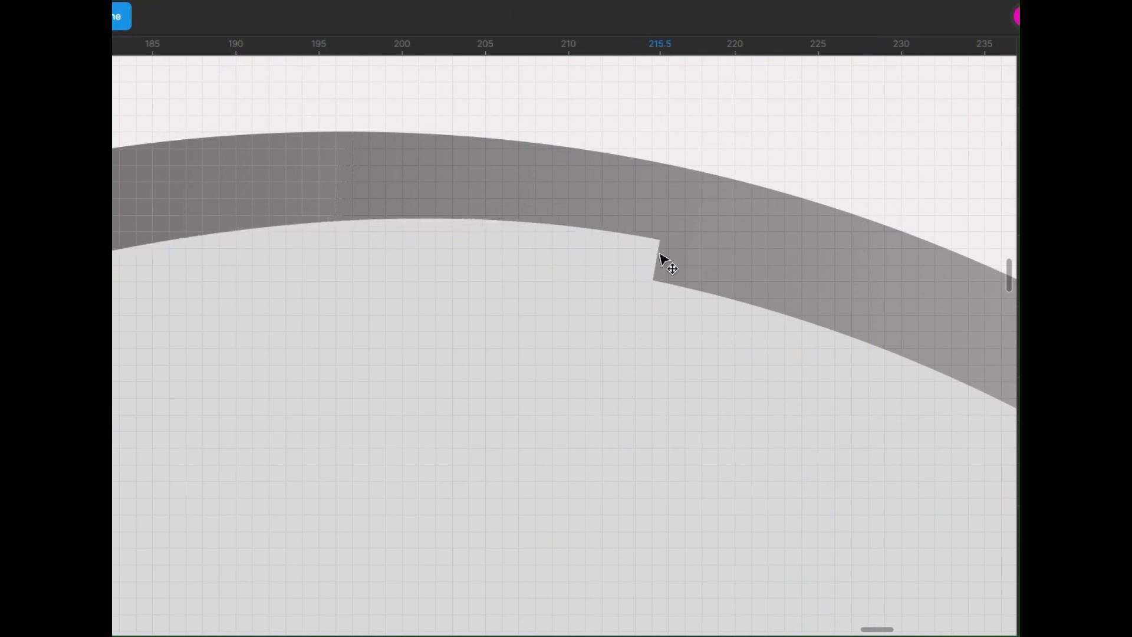
key(Escape)
scroll(799, 400, down, 3)
scroll(599, 389, right, 3)
scroll(769, 210, down, 5)
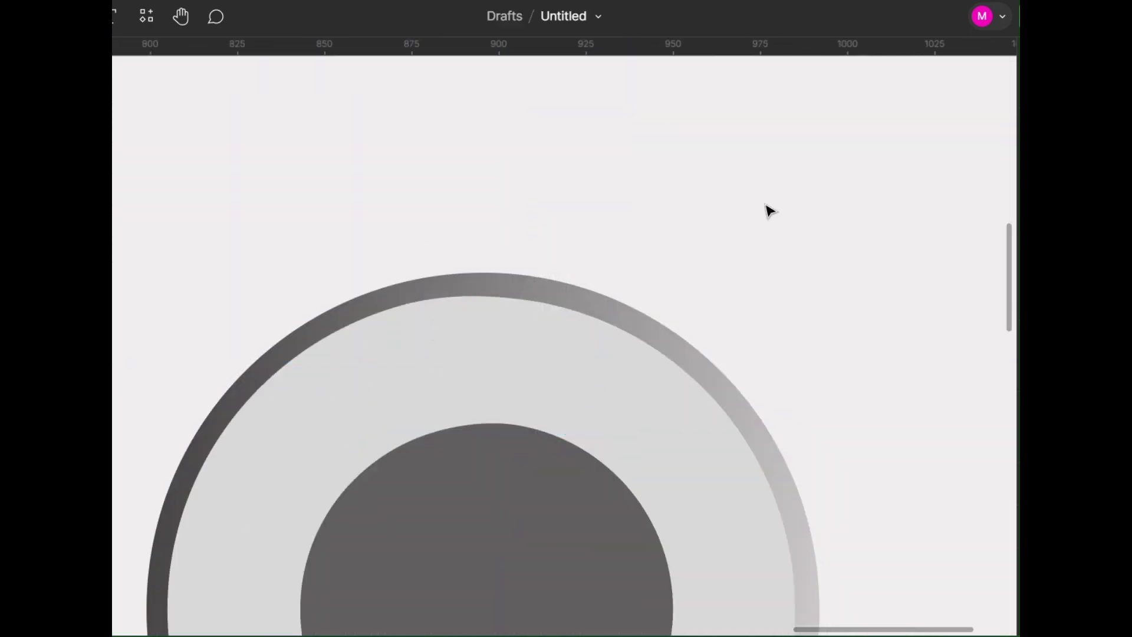
scroll(551, 101, up, 5)
Step: Colour the small end circle maroon and check its points
scroll(620, 576, up, 5)
click(890, 315)
scroll(531, 503, up, 5)
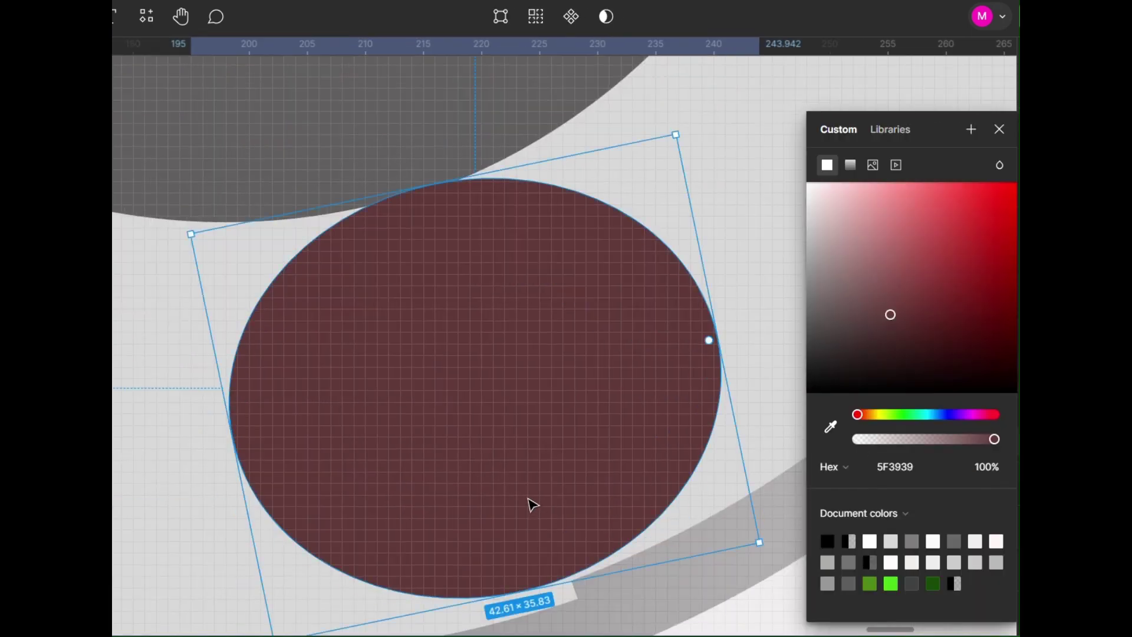
double_click(480, 202)
key(Escape)
scroll(258, 551, down, 3)
scroll(679, 557, up, 3)
Step: Give the merged arc a green linear gradient starting at the arc's top
double_click(678, 557)
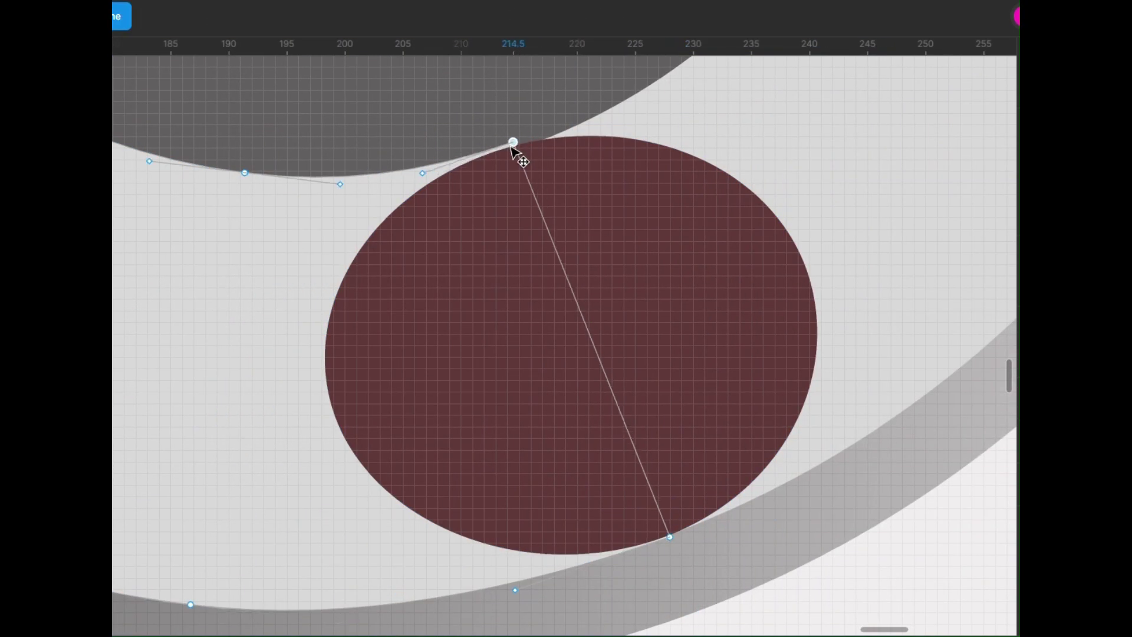
key(Escape)
scroll(240, 351, down, 5)
click(653, 88)
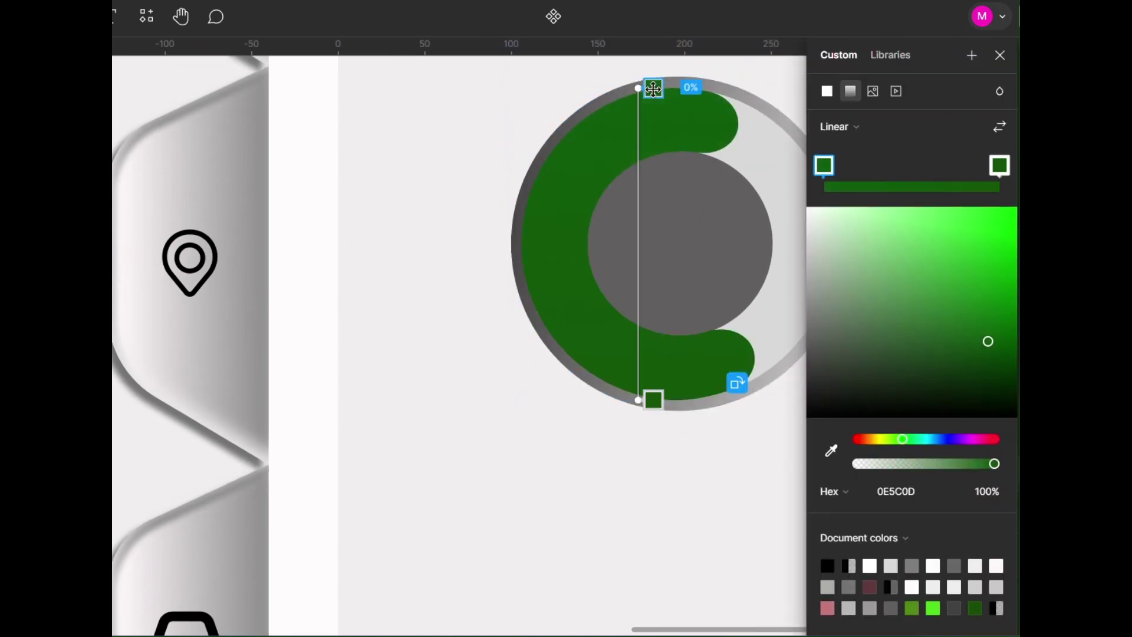
drag(653, 89, 435, 122)
scroll(435, 122, down, 3)
key(Escape)
scroll(500, 298, up, 3)
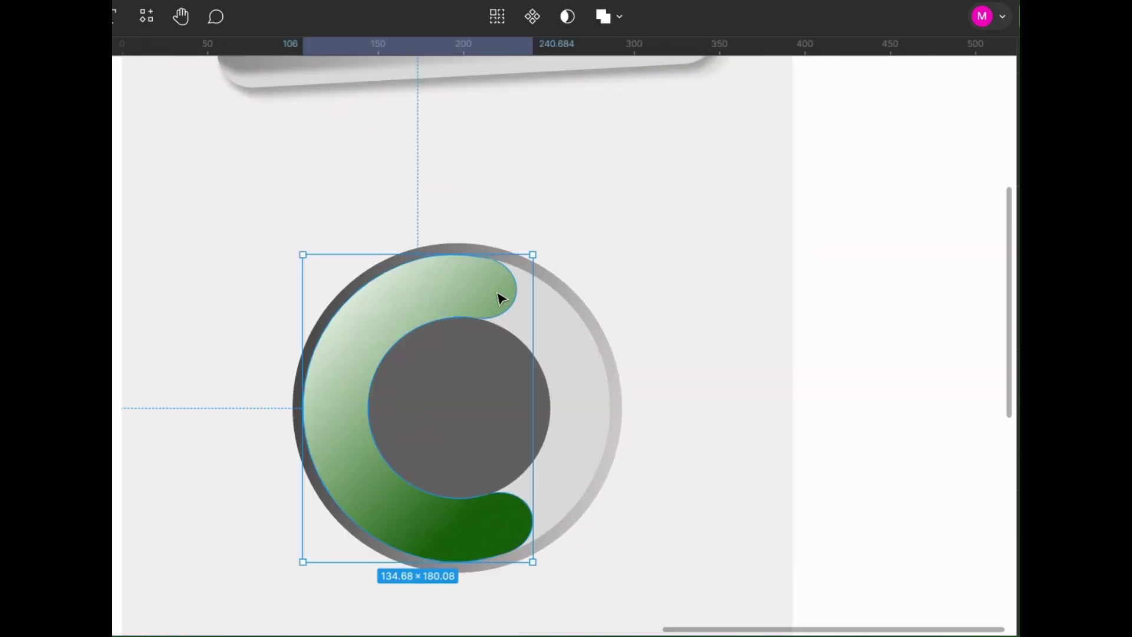
Step: Reshape the green arc's points to round off its top end
click(495, 384)
key(Escape)
click(511, 354)
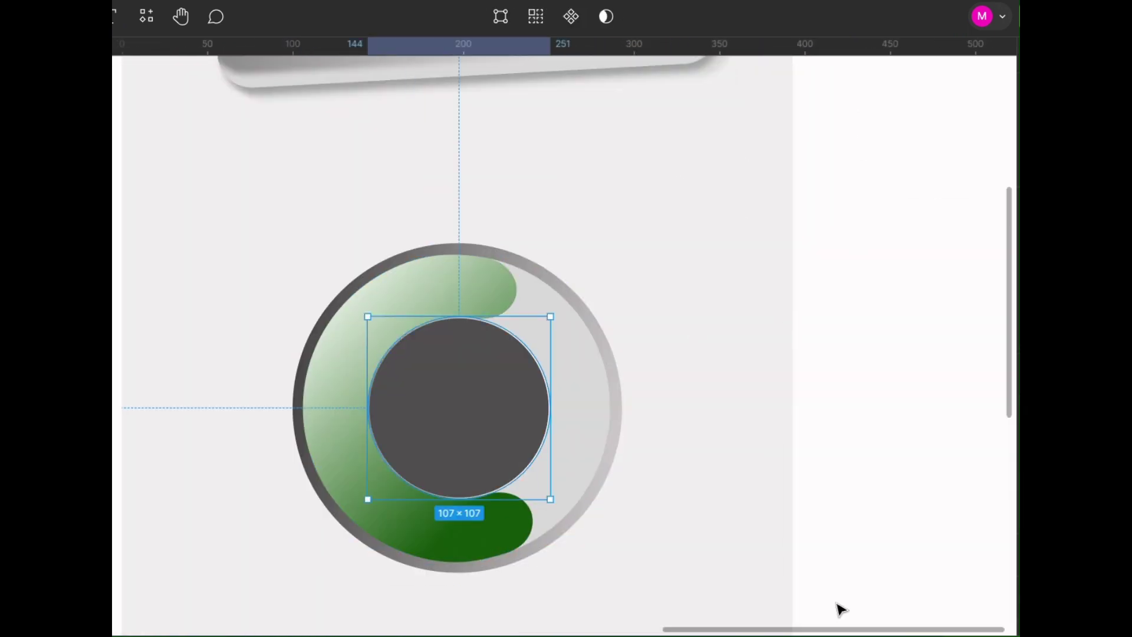
click(843, 477)
scroll(614, 417, up, 5)
click(614, 417)
double_click(571, 393)
scroll(596, 425, up, 3)
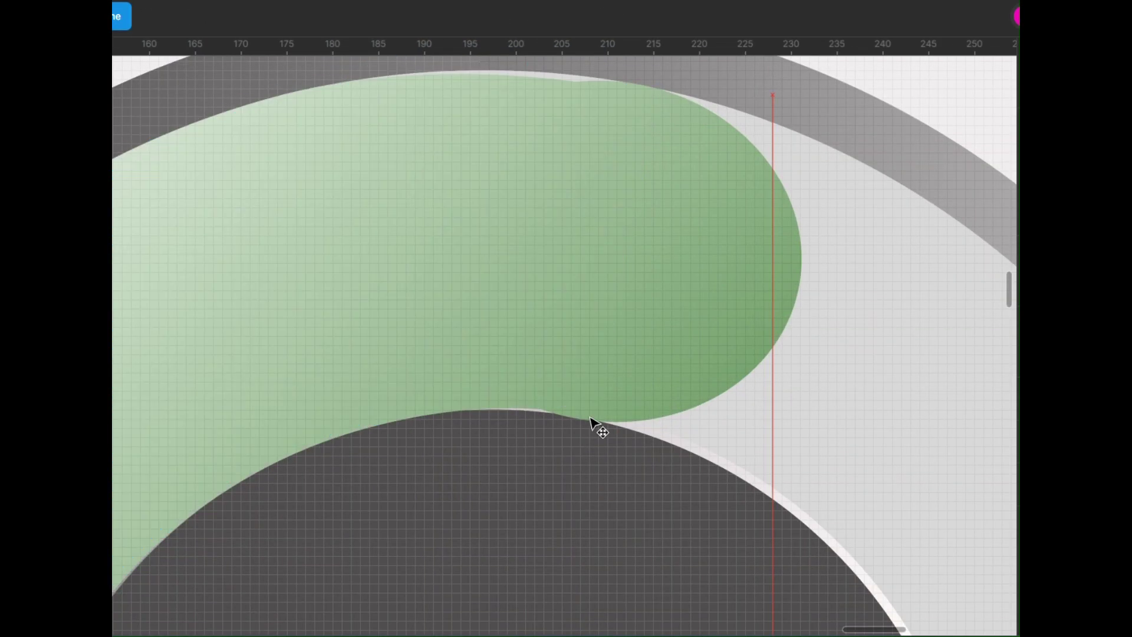
scroll(590, 422, down, 5)
key(Escape)
double_click(723, 329)
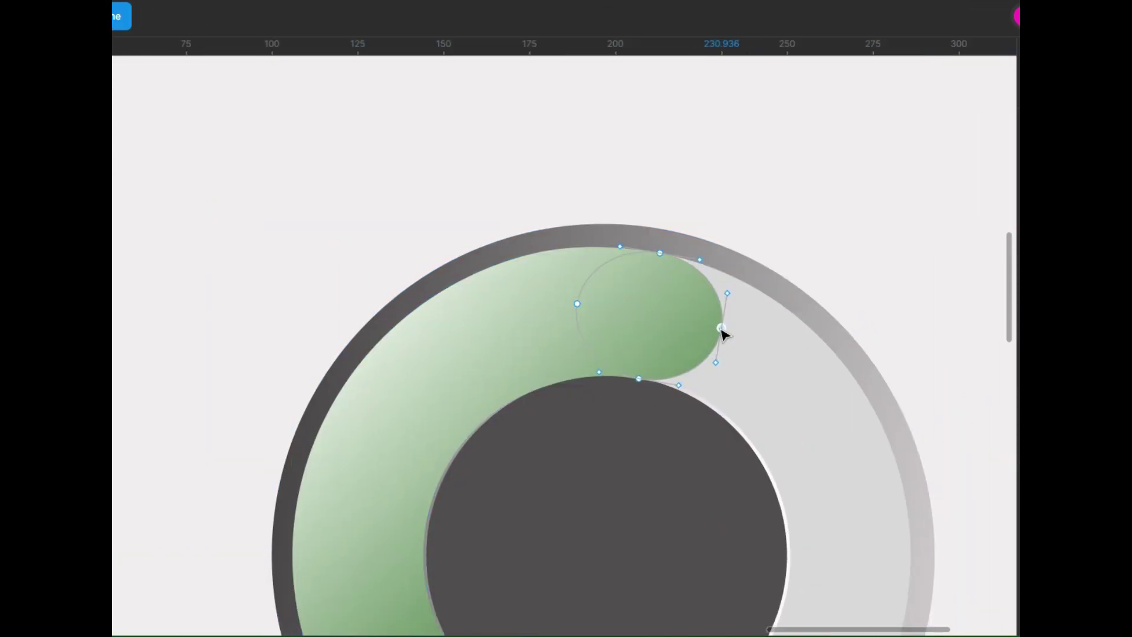
key(Escape)
key(Escape)
scroll(445, 172, down, 5)
right_click(443, 467)
Step: Fill the 32 × 32 knob with a soft light-grey gradient and a green centre dot
key(Escape)
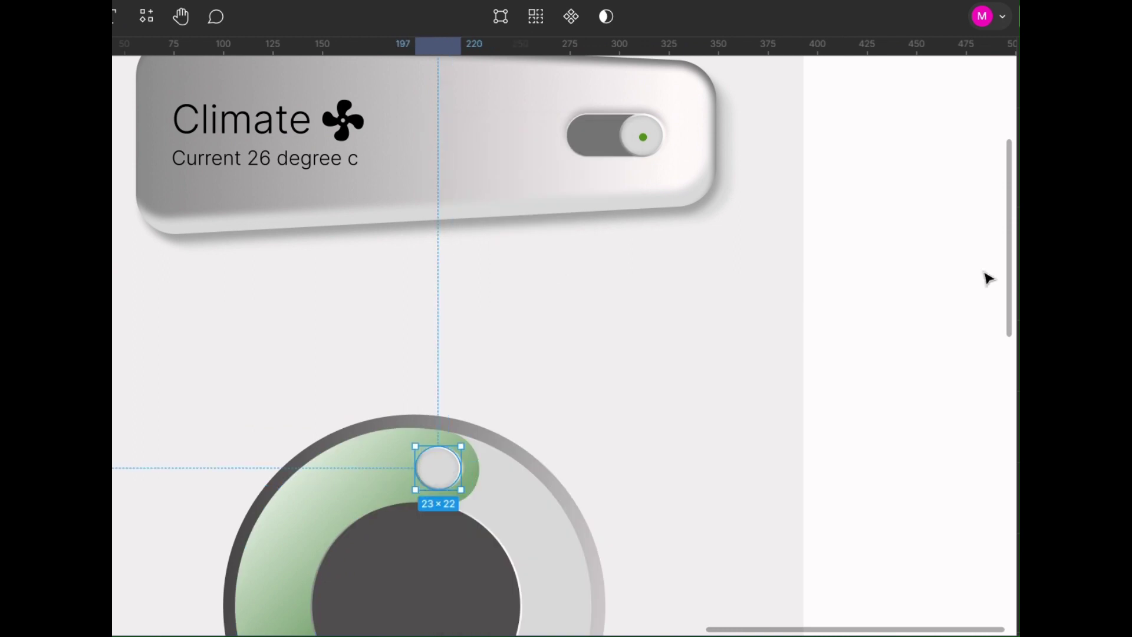
scroll(447, 295, up, 2)
scroll(447, 295, down, 5)
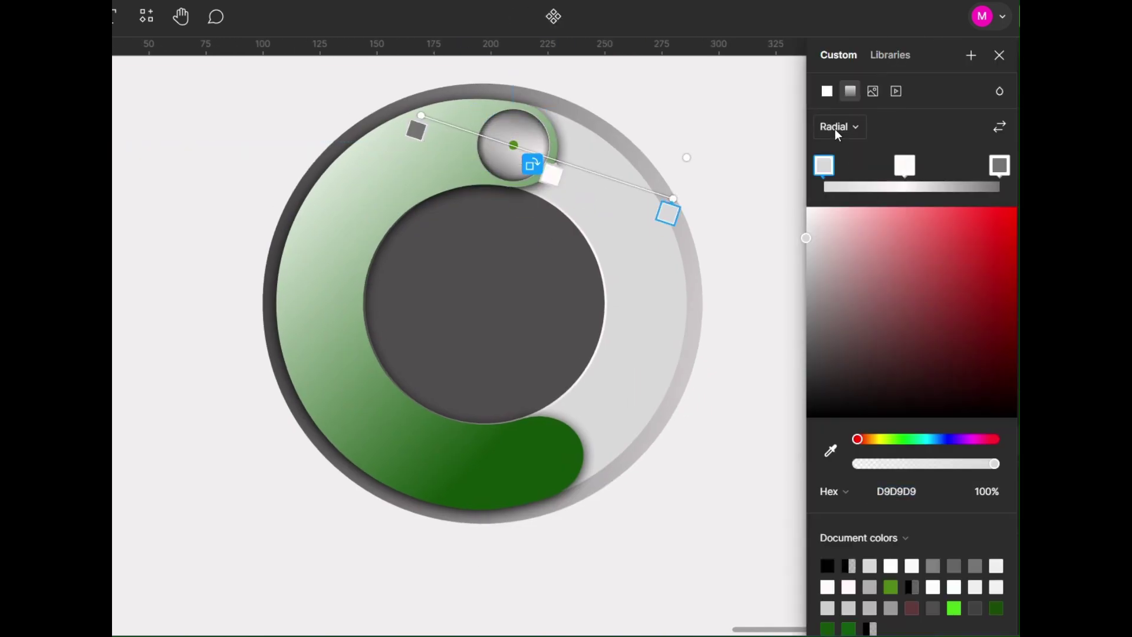
click(513, 145)
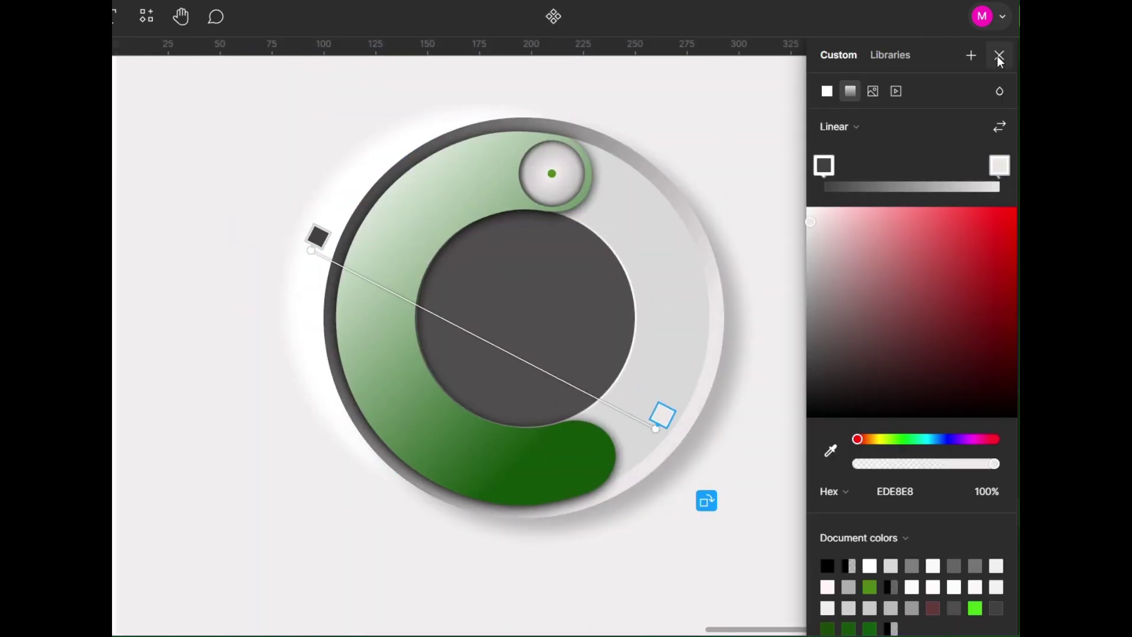
Step: Add '23°C' and 'Cooling...' labels, stacked in the dial's centre circle
text(23)
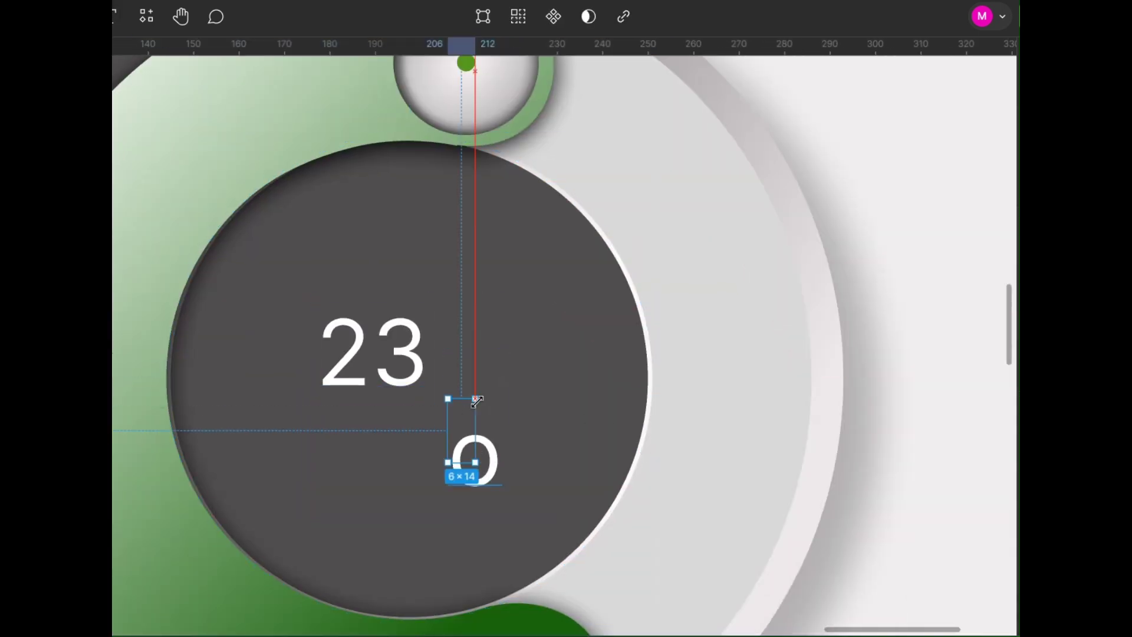
text(0c)
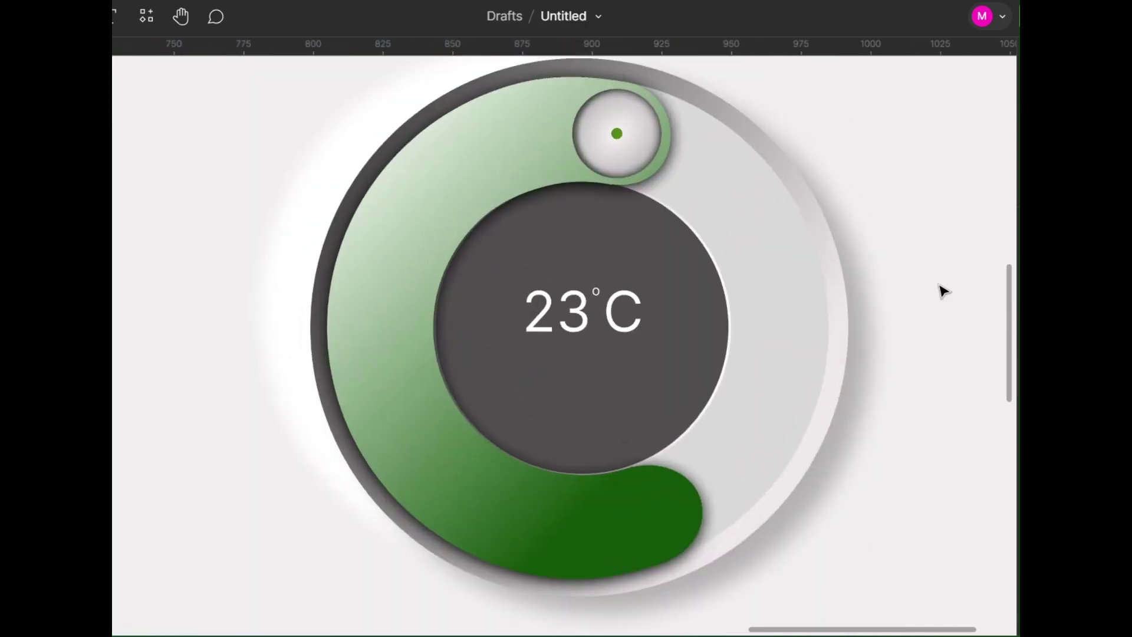
text(ng)
key(Escape)
drag(496, 415, 435, 371)
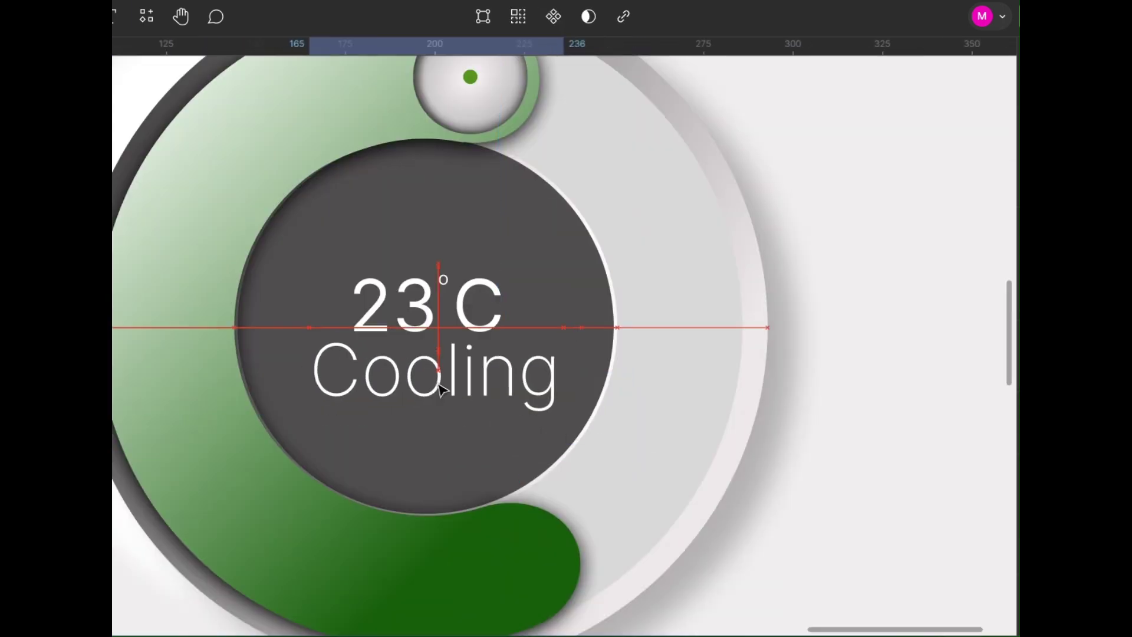
text(...)
click(600, 422)
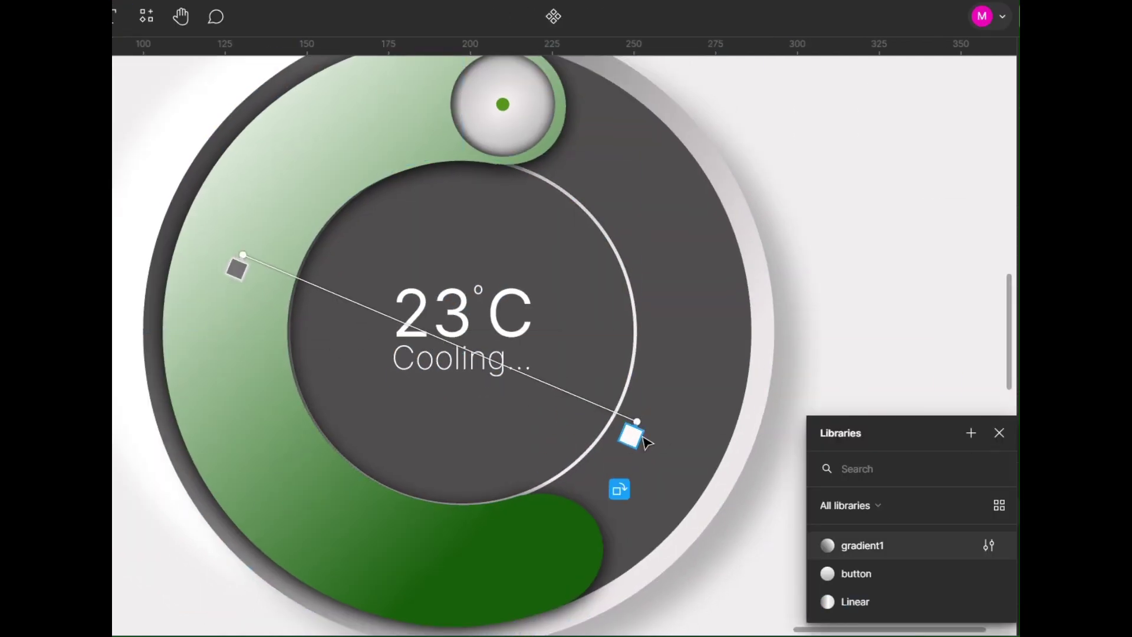
Step: Shift the ring gradient so it fades to dark green at the bottom
click(999, 433)
scroll(867, 417, down, 5)
scroll(866, 418, down, 5)
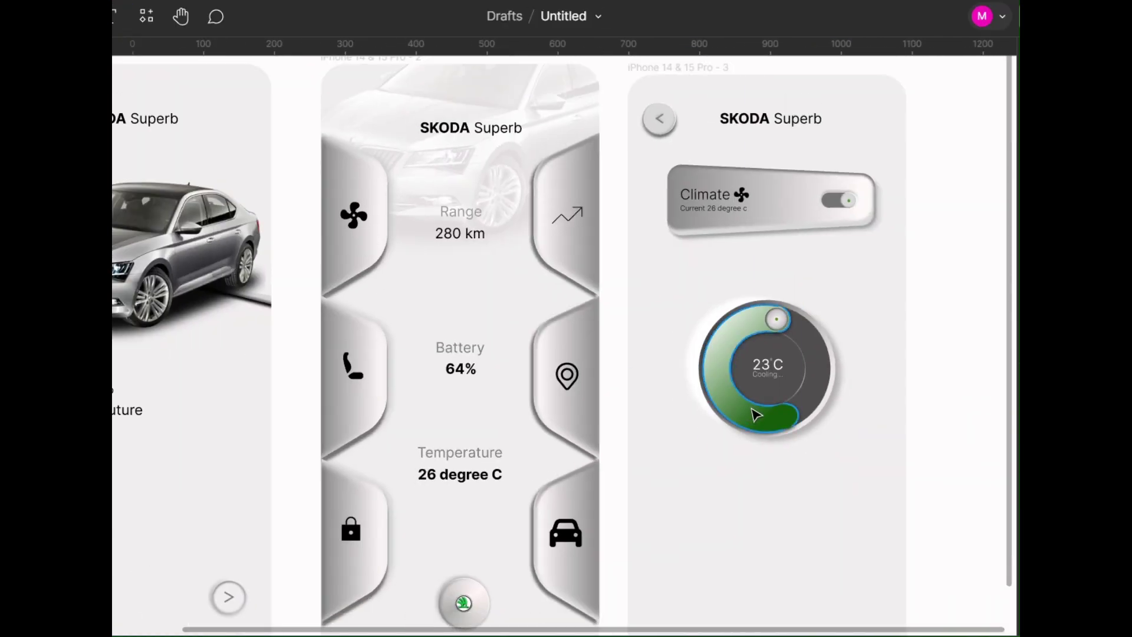
click(795, 442)
mouse_move(787, 451)
mouse_down()
mouse_move(751, 413)
mouse_move(788, 499)
mouse_move(645, 399)
mouse_up()
click(915, 257)
Step: Position and enlarge the dark backing circle behind the dial at 35% opacity
scroll(769, 495, up, 5)
key(r)
scroll(786, 472, up, 3)
scroll(645, 399, down, 5)
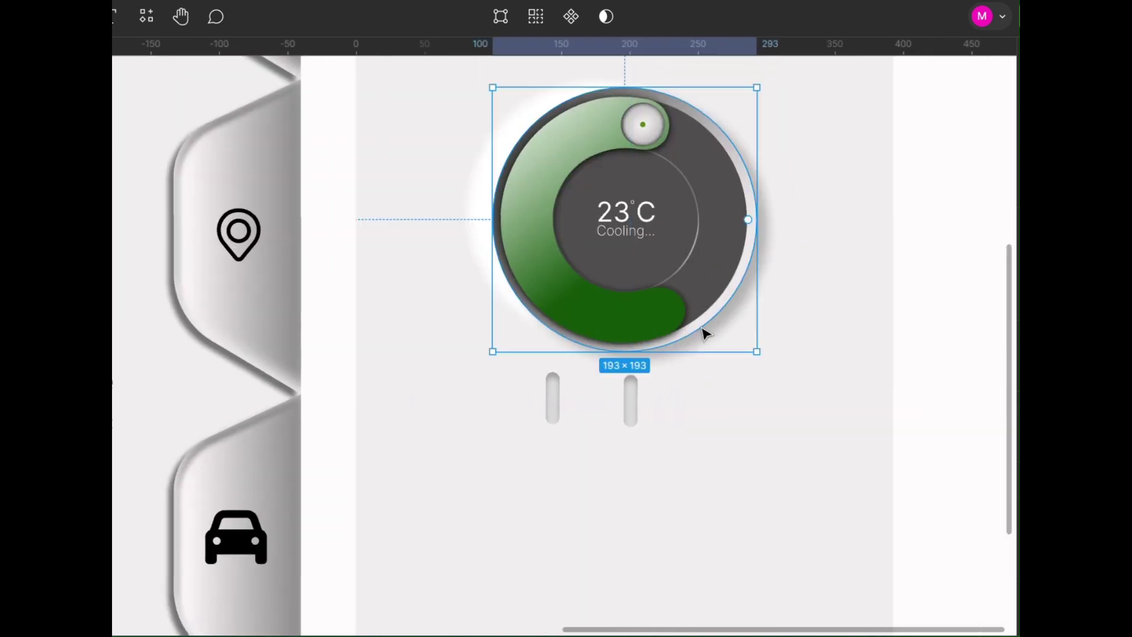
mouse_move(705, 331)
mouse_down()
mouse_move(519, 371)
mouse_move(701, 330)
mouse_up()
drag(765, 361, 794, 393)
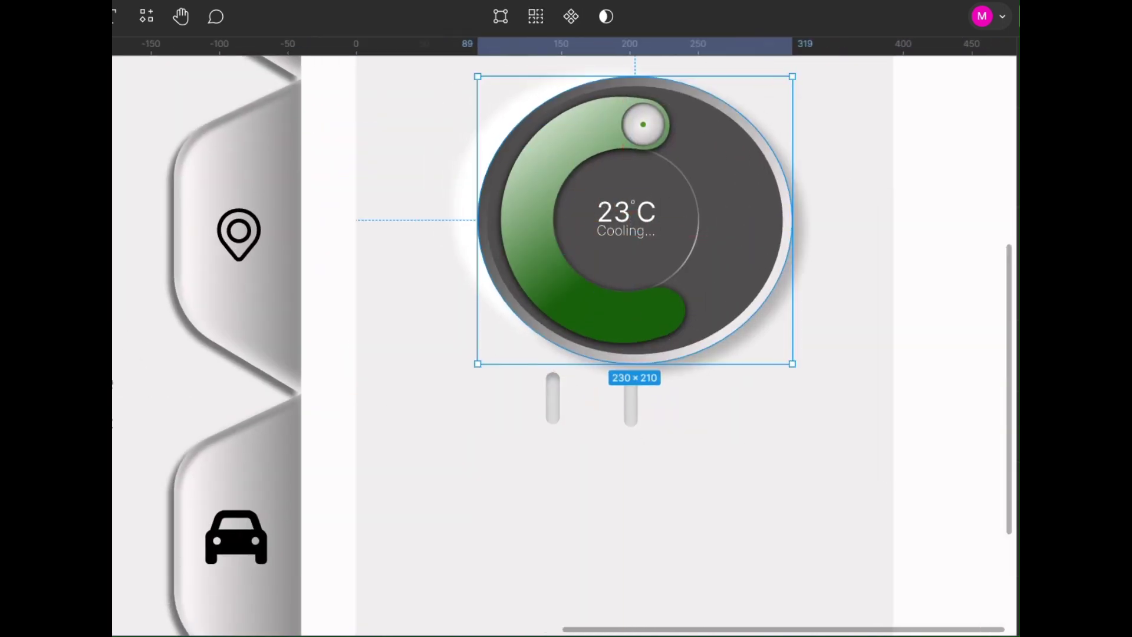
drag(997, 439, 906, 439)
click(725, 354)
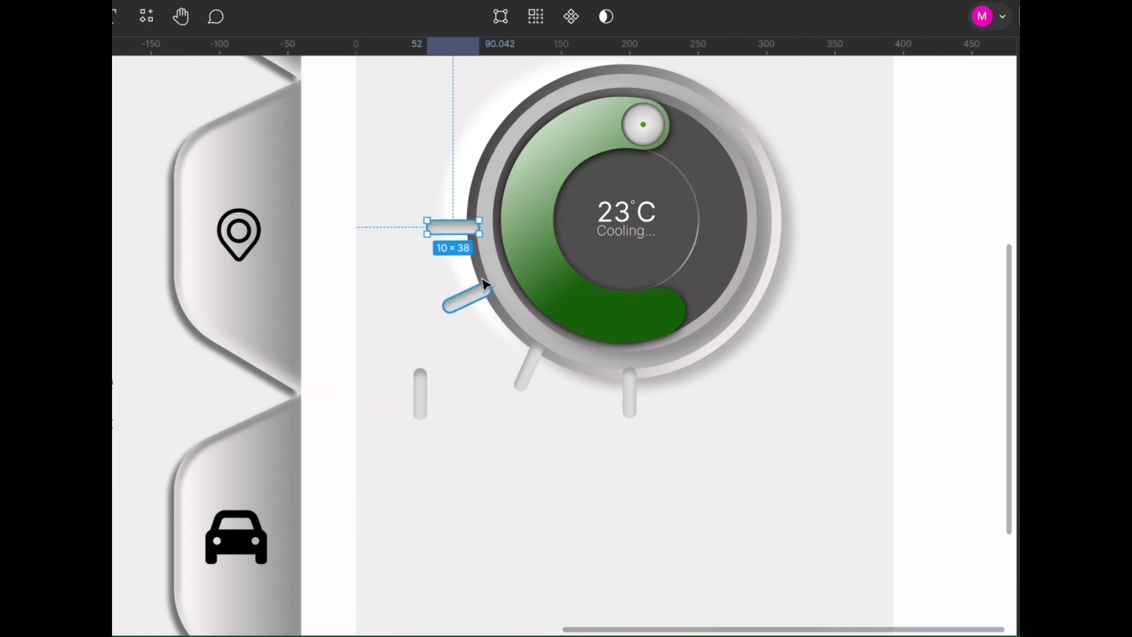
Step: Mirror the tilted tick mark and place it at the dial's lower right
click(527, 378)
right_click(531, 395)
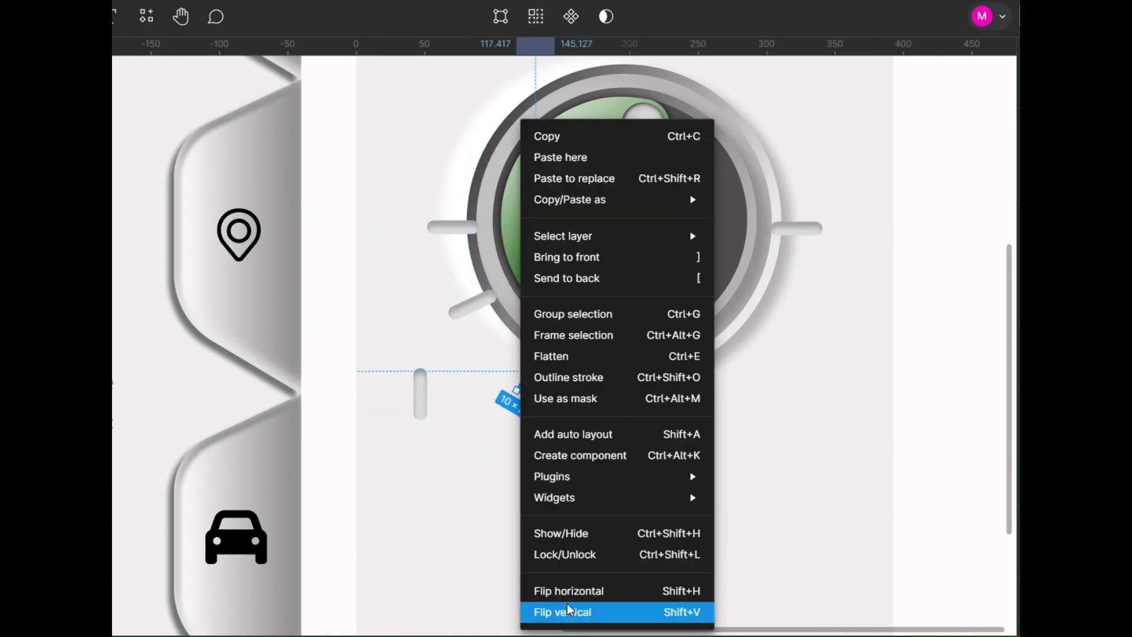
click(582, 609)
drag(534, 375, 727, 384)
scroll(776, 379, left, 2)
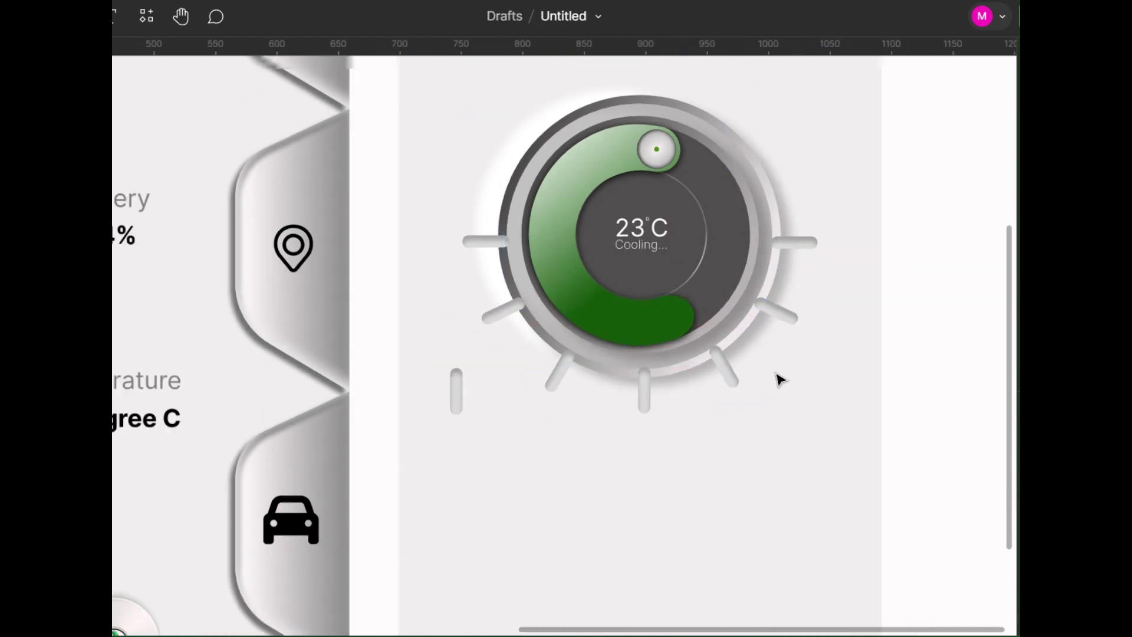
scroll(726, 412, up, 3)
Step: Flip the side ticks vertically, arrange the remaining ticks, and shrink the dial group
click(725, 412)
shift+click(366, 328)
right_click(667, 177)
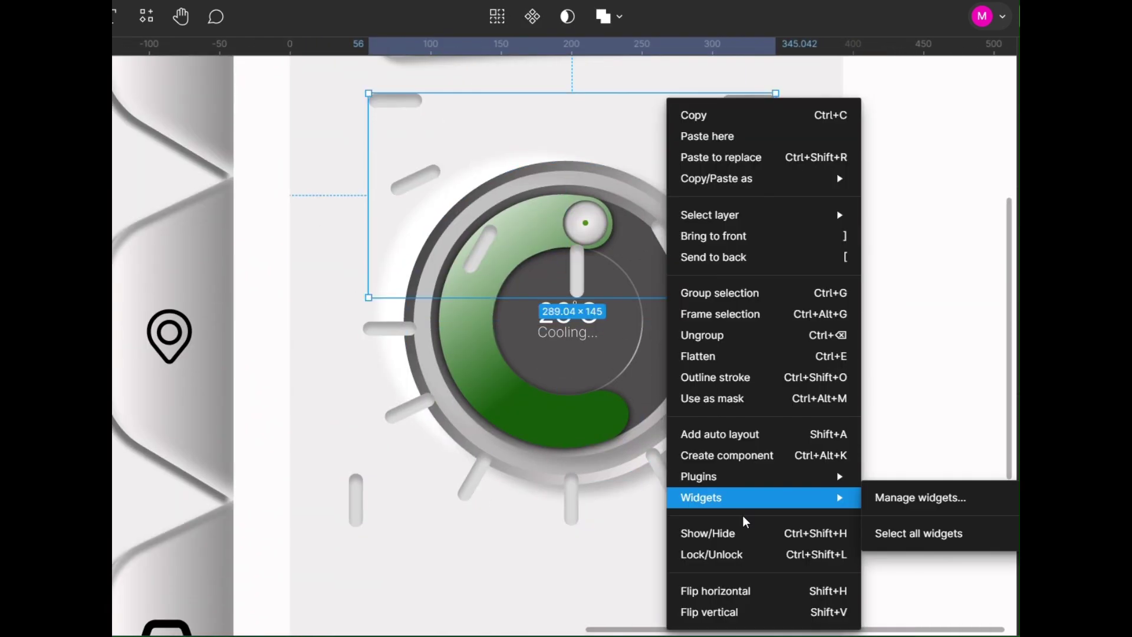
click(696, 612)
mouse_move(750, 319)
mouse_down()
mouse_move(379, 320)
mouse_move(483, 465)
mouse_up()
ctrl+scroll(354, 508, down, 3)
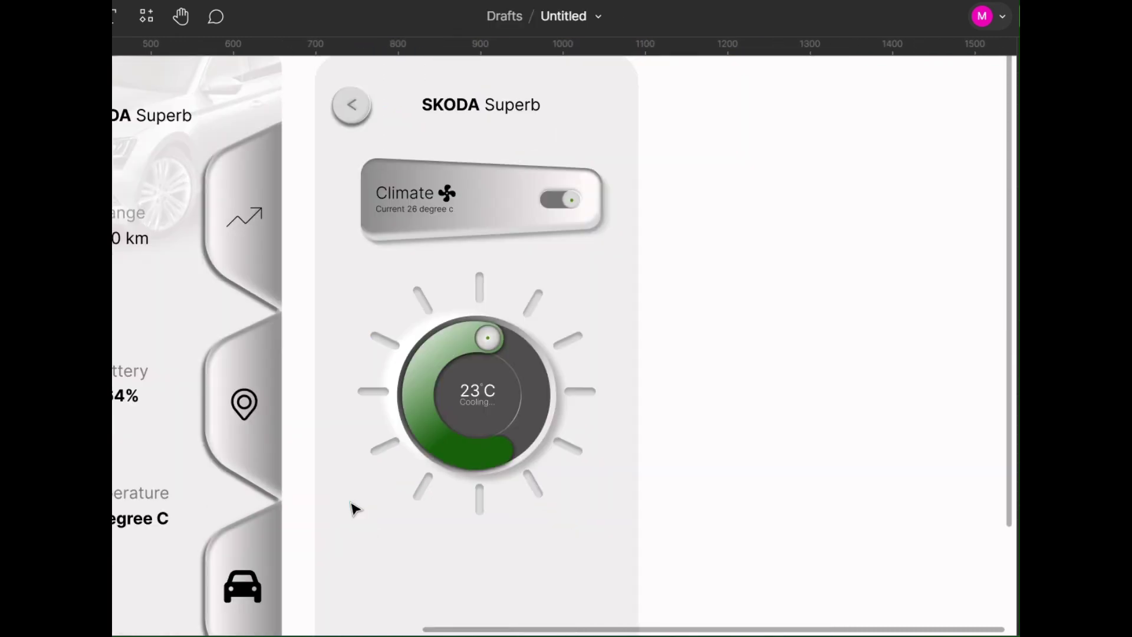
drag(426, 310, 564, 327)
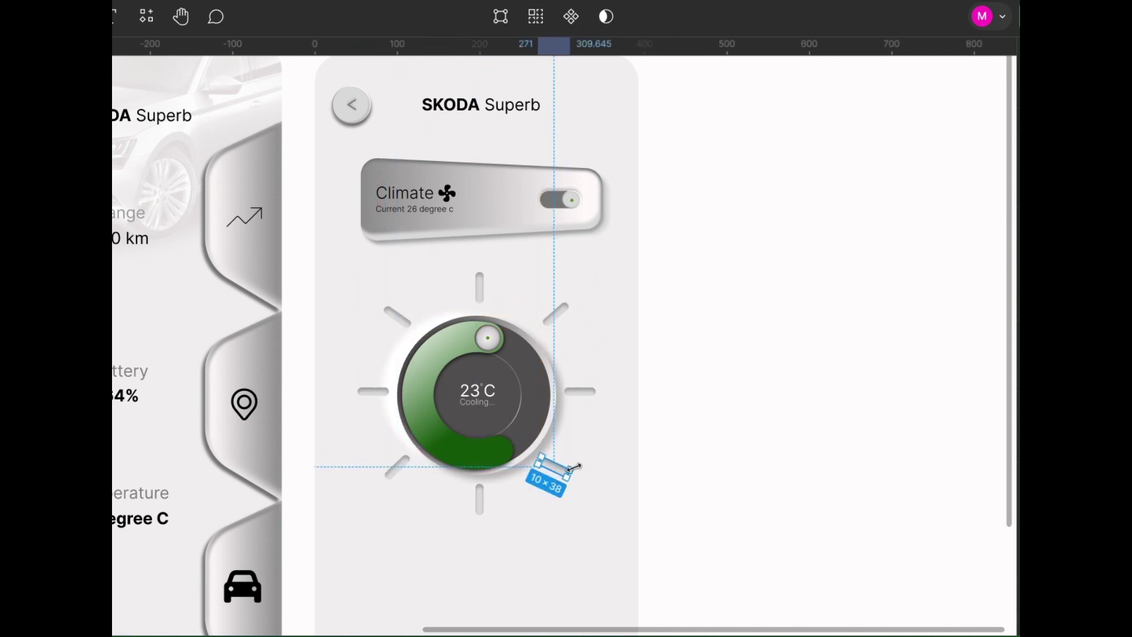
drag(394, 476, 508, 470)
ctrl+scroll(508, 470, up, 3)
drag(708, 116, 702, 135)
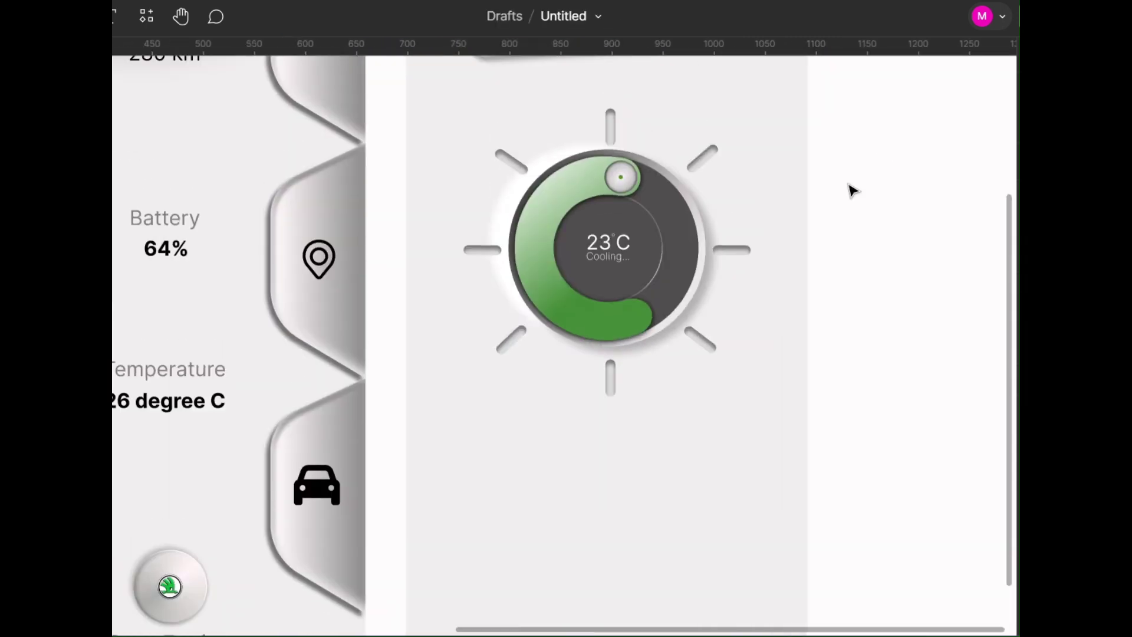
Step: Draw a wide rounded Fan Speed bar below the dial with a green gradient along it
drag(478, 417, 741, 447)
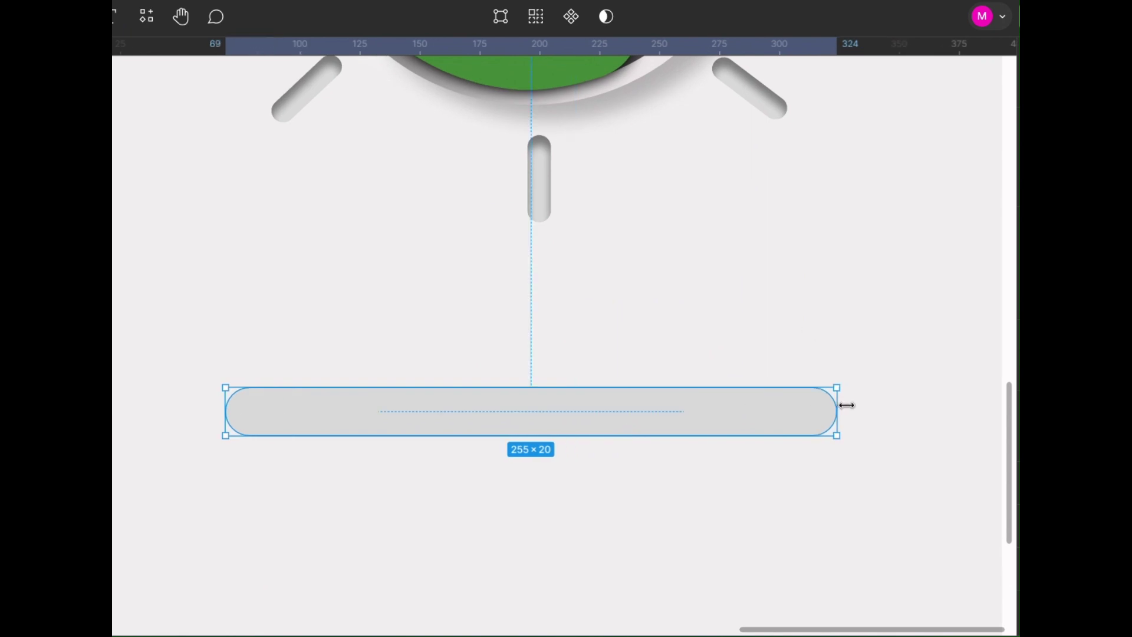
drag(841, 405, 897, 405)
drag(653, 424, 663, 405)
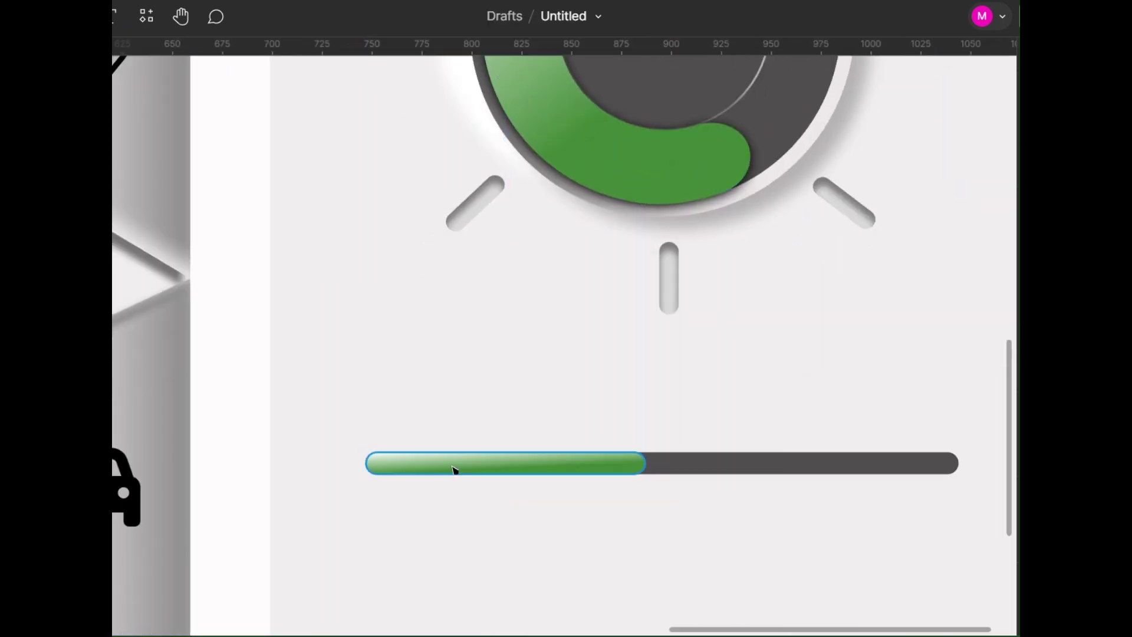
drag(169, 450, 296, 435)
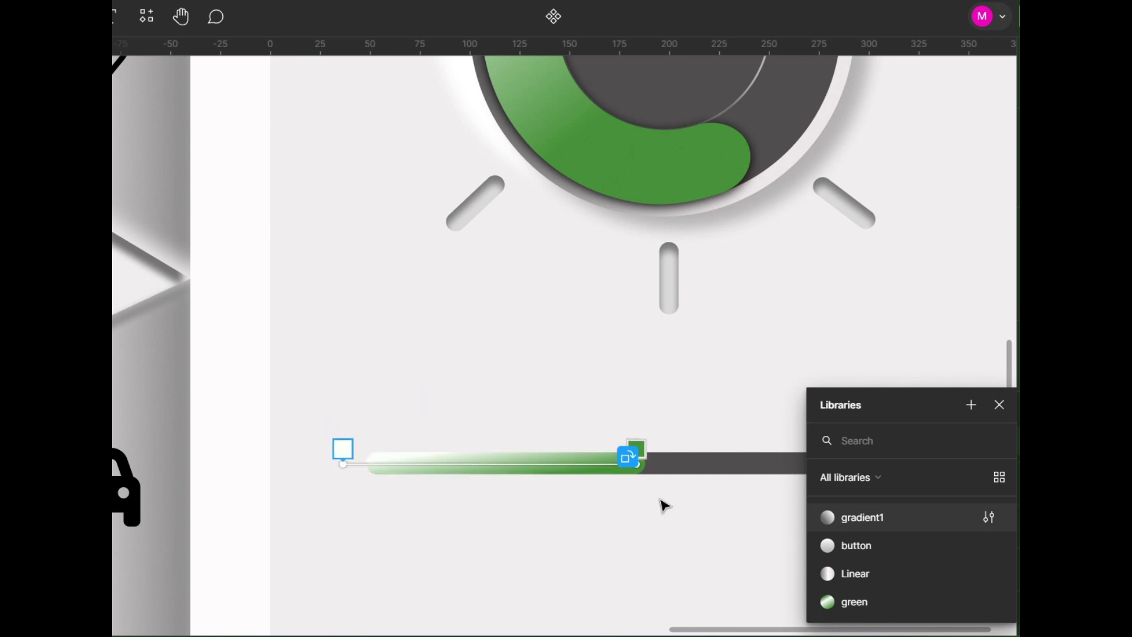
drag(626, 487, 626, 466)
drag(343, 464, 331, 434)
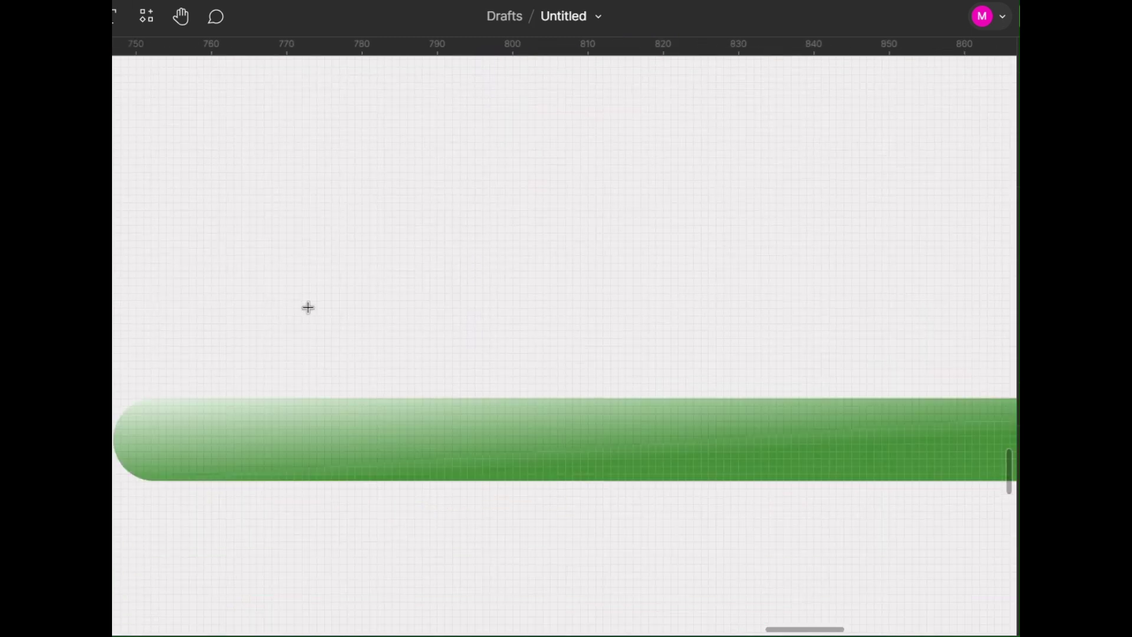
Step: Add a thin 2×11 white divider at the bar's left end and copy it along
drag(219, 399, 234, 482)
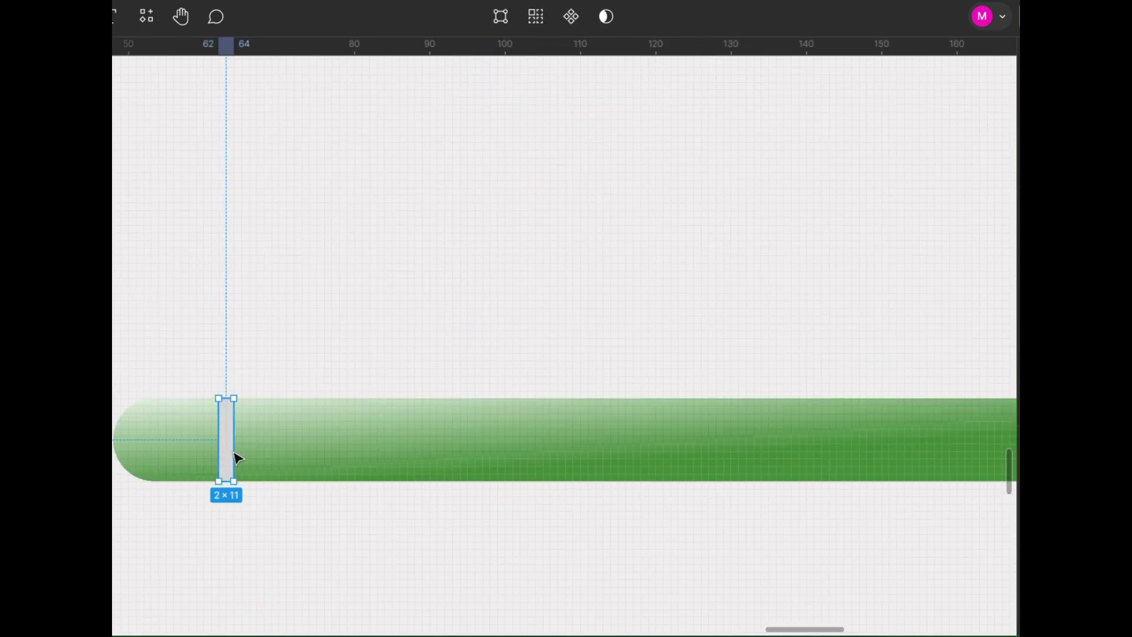
scroll(356, 303, down, 5)
drag(278, 377, 458, 384)
scroll(451, 372, up, 5)
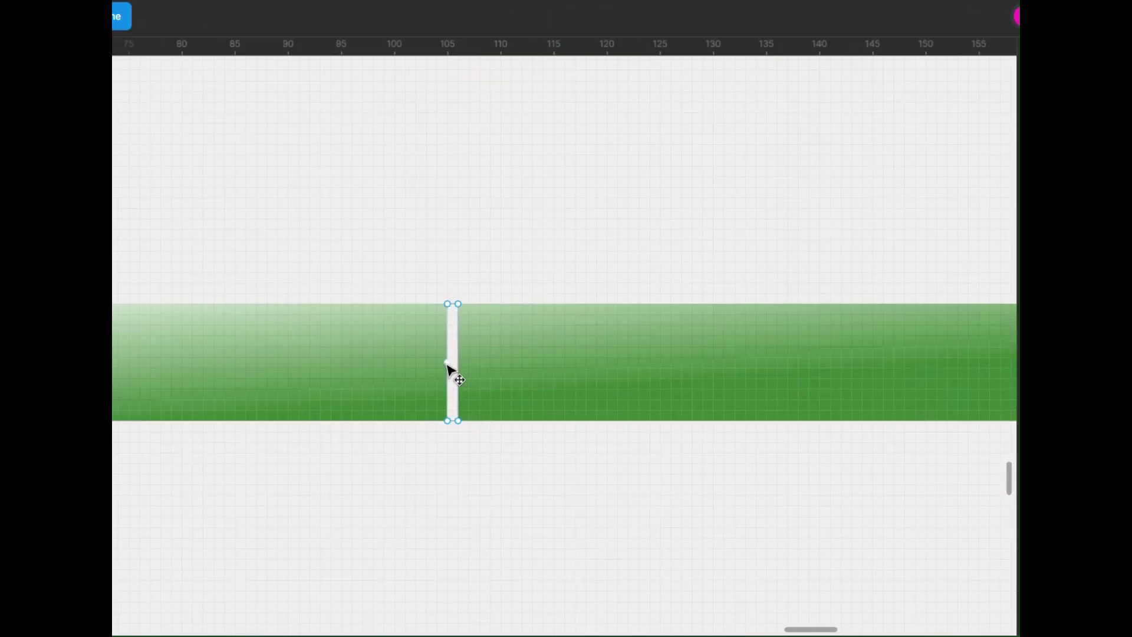
scroll(451, 372, down, 5)
Step: Move the button's white gradient stop to 84% and add a black drop shadow
click(287, 376)
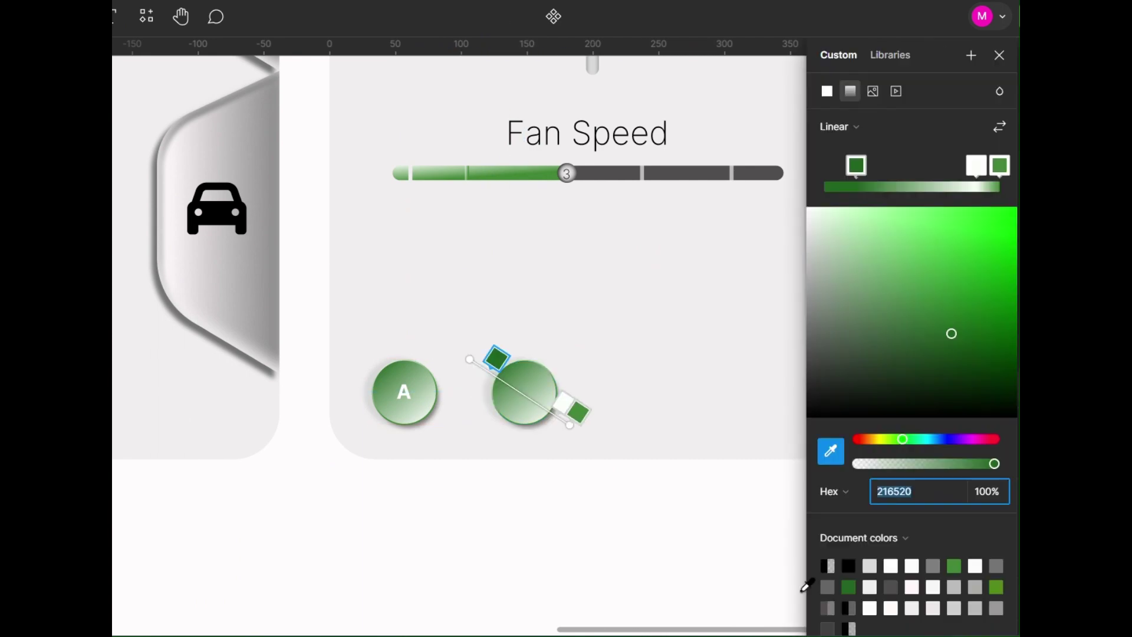
drag(563, 403, 571, 414)
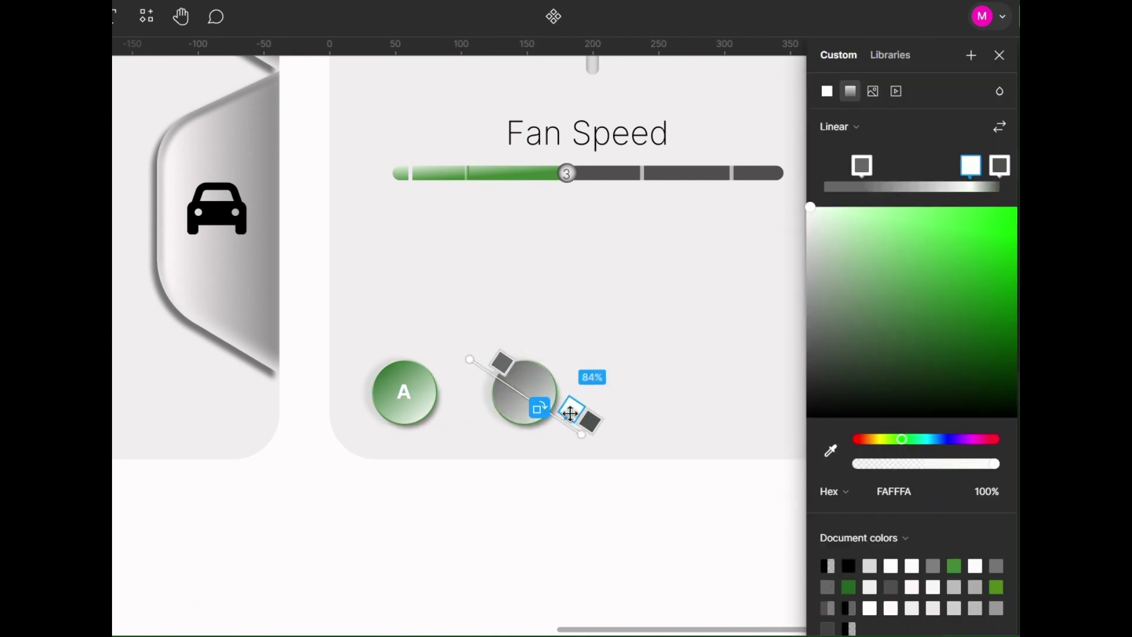
click(1000, 55)
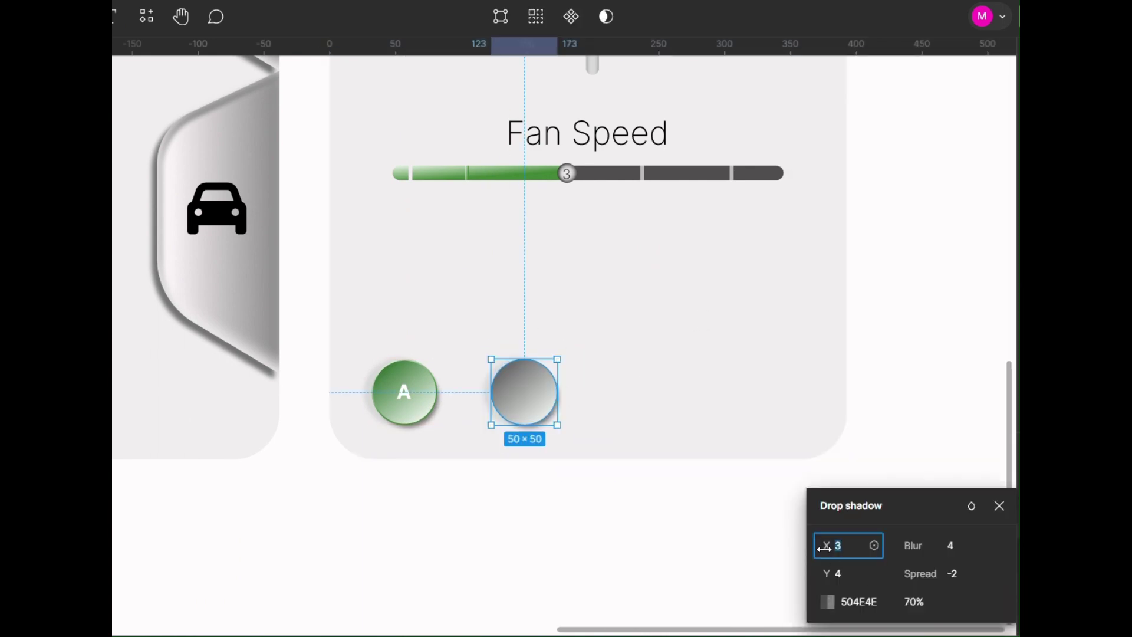
click(827, 601)
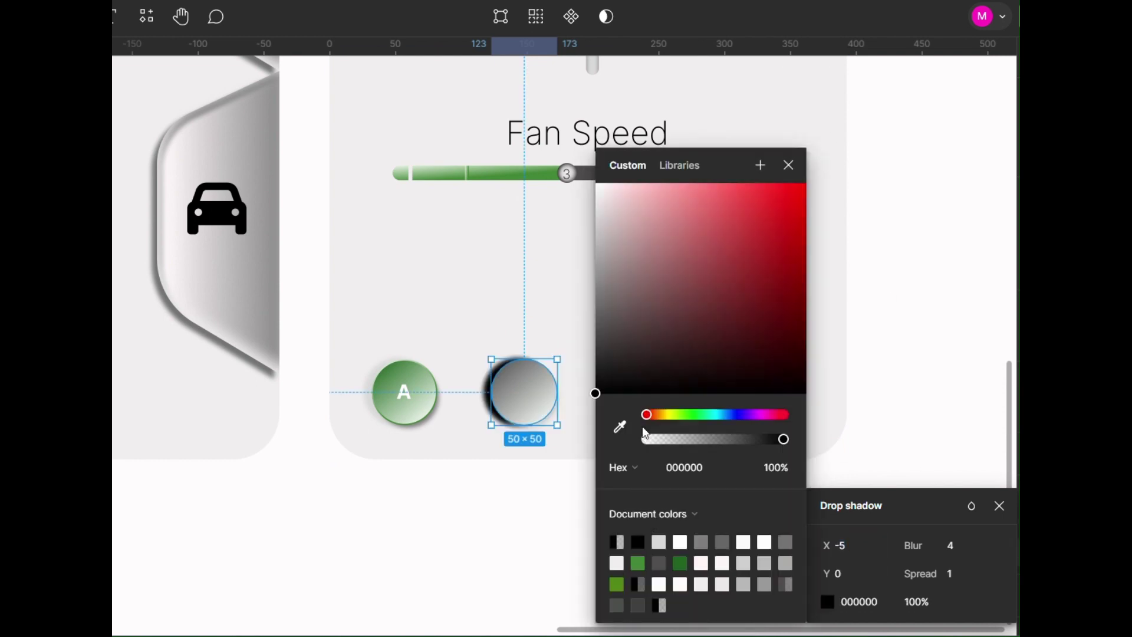
Step: Place a wave icon on the second round button and Alt-drag a copy to the right
click(1038, 505)
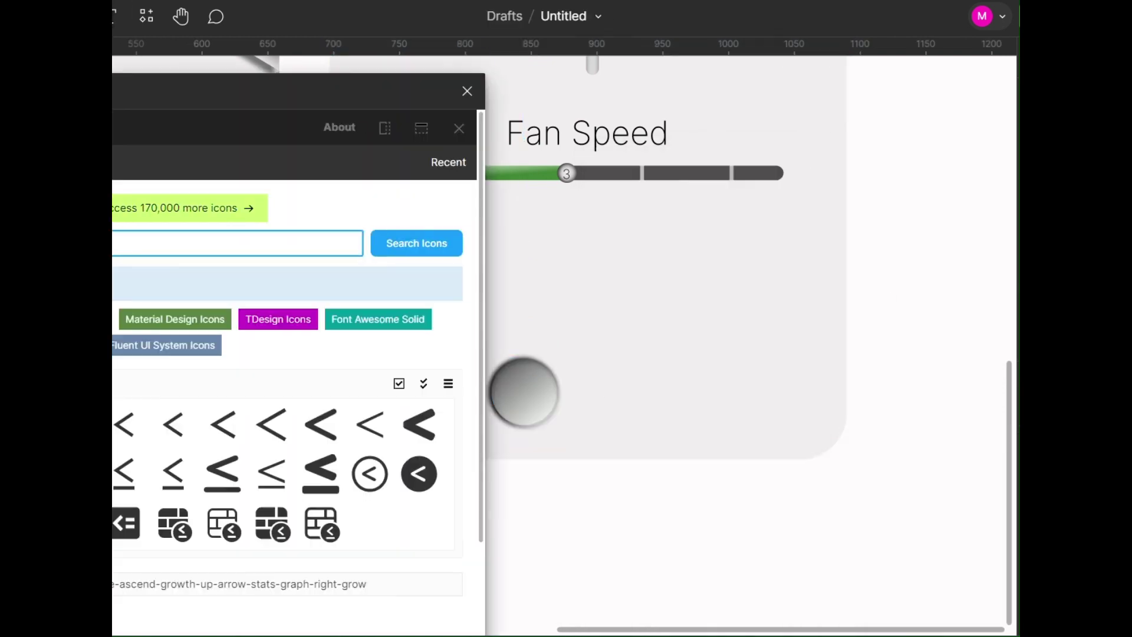
drag(369, 397, 518, 397)
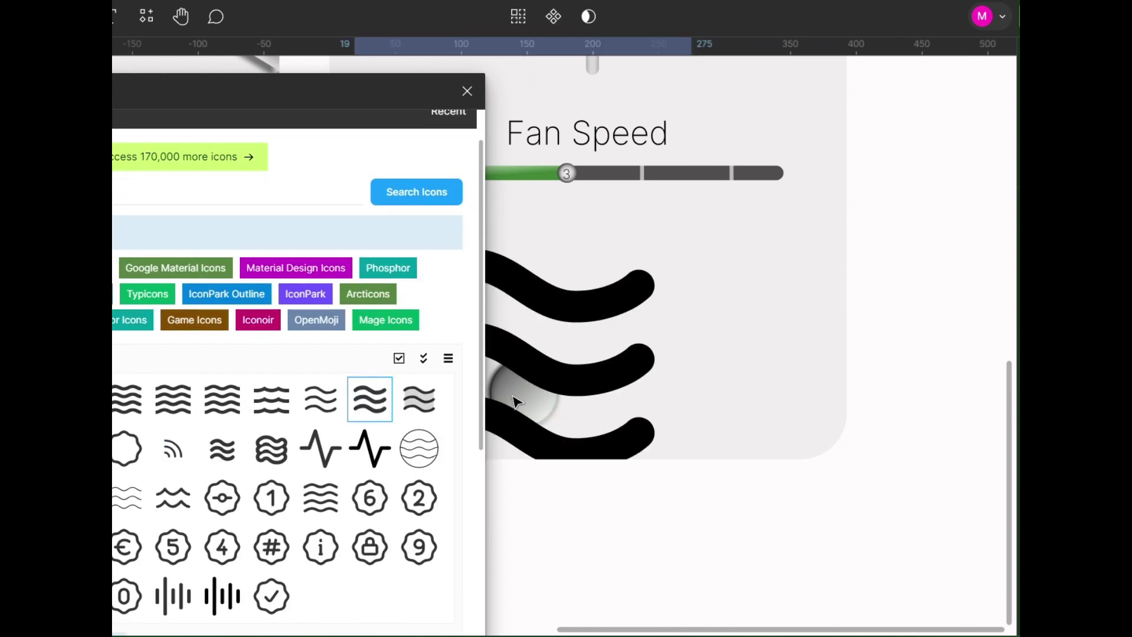
key(Return)
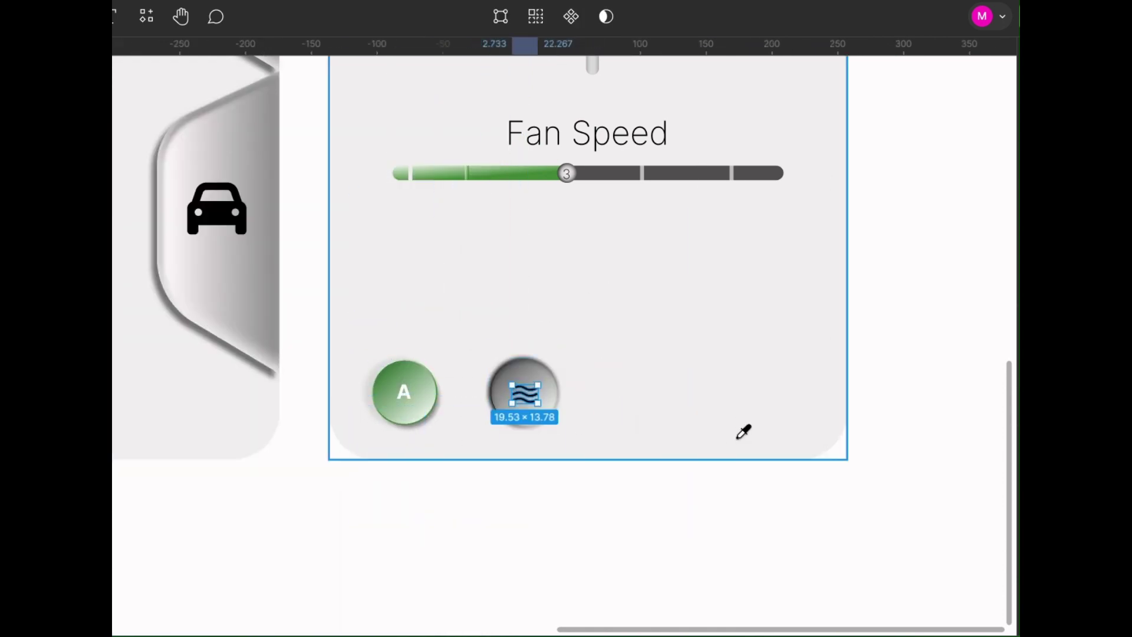
key(Escape)
key(Escape)
scroll(665, 366, down, 3)
scroll(800, 321, up, 5)
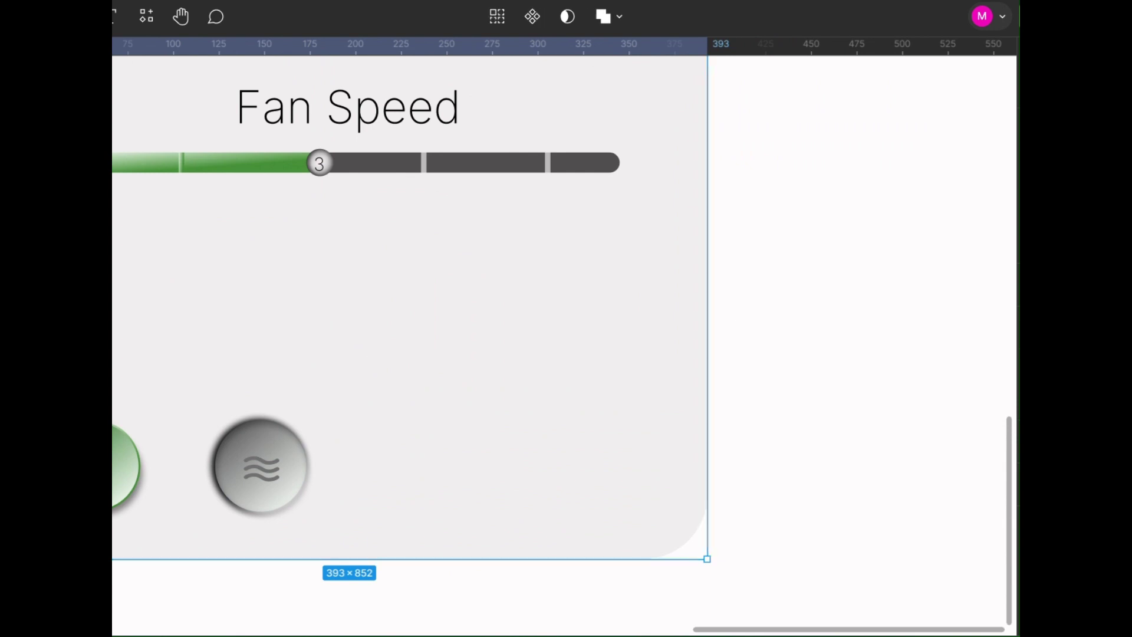
drag(291, 478, 481, 478)
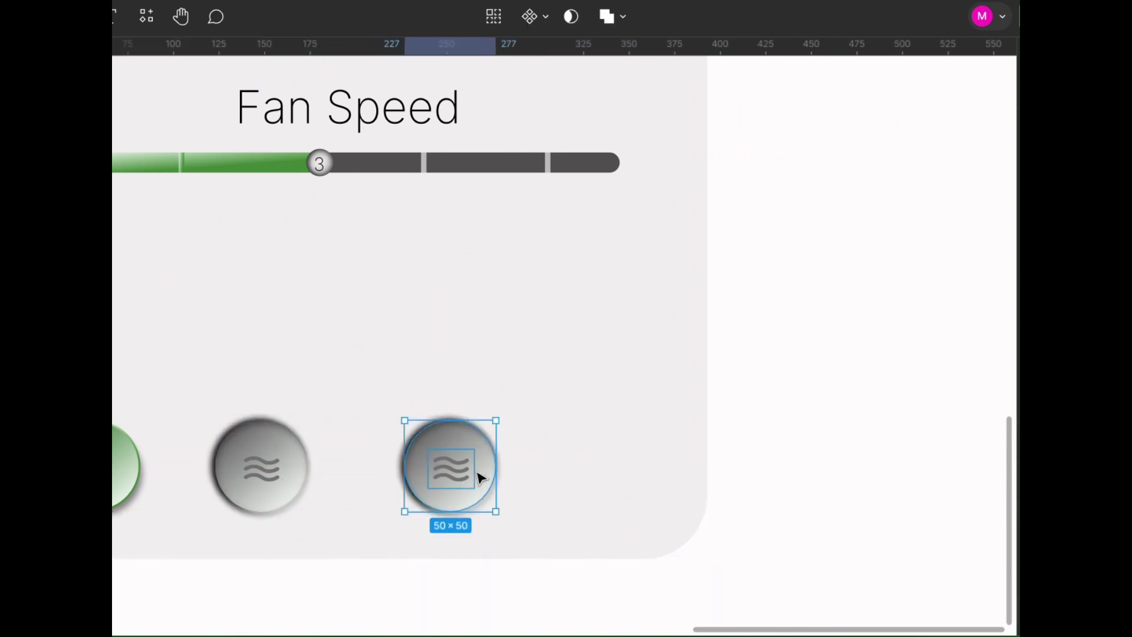
scroll(481, 478, down, 3)
Step: Insert an engine icon from Iconify into the third round button
key(ctrl+alt+p)
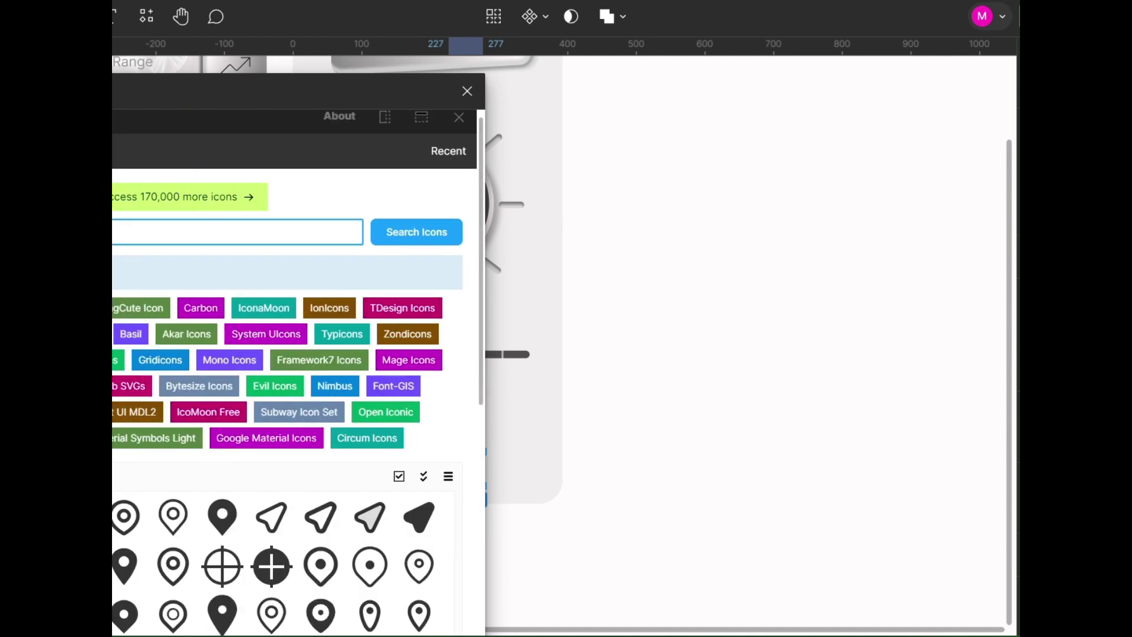
scroll(289, 384, down, 3)
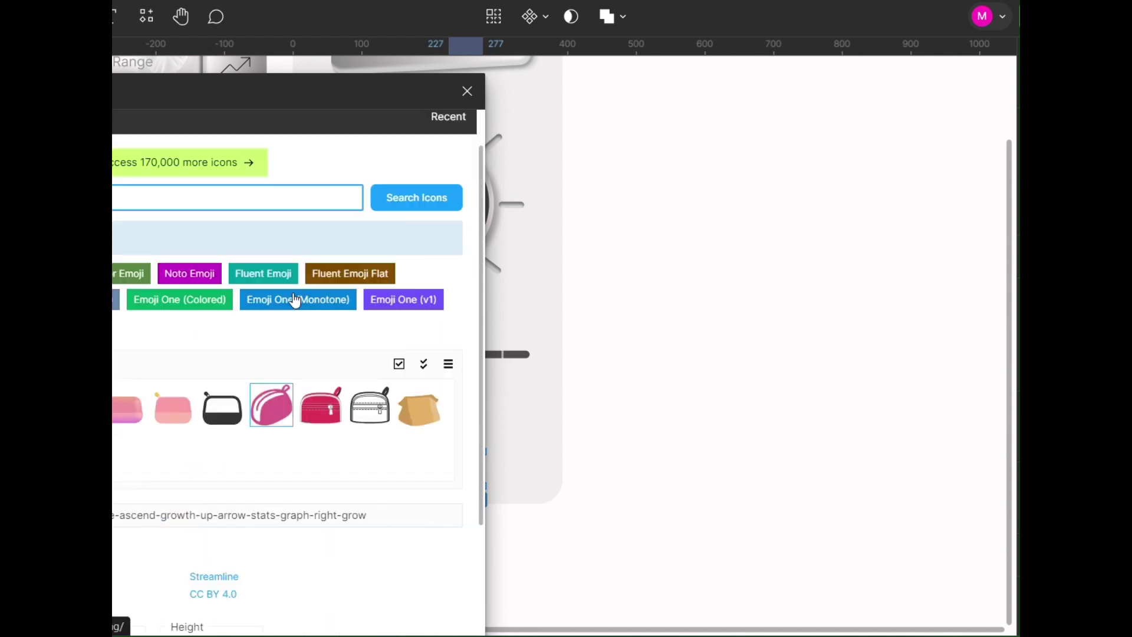
scroll(294, 300, down, 3)
click(370, 403)
drag(676, 116, 350, 396)
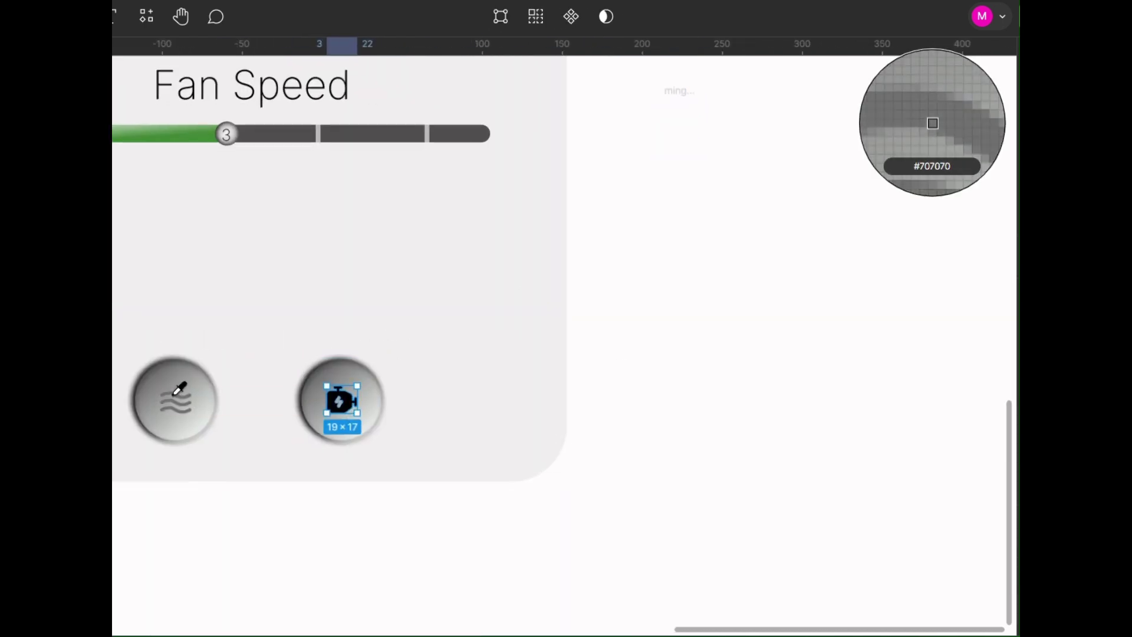
scroll(665, 372, up, 3)
click(577, 379)
Step: Duplicate the engine button into a fourth and give it a timer icon
drag(593, 379, 695, 370)
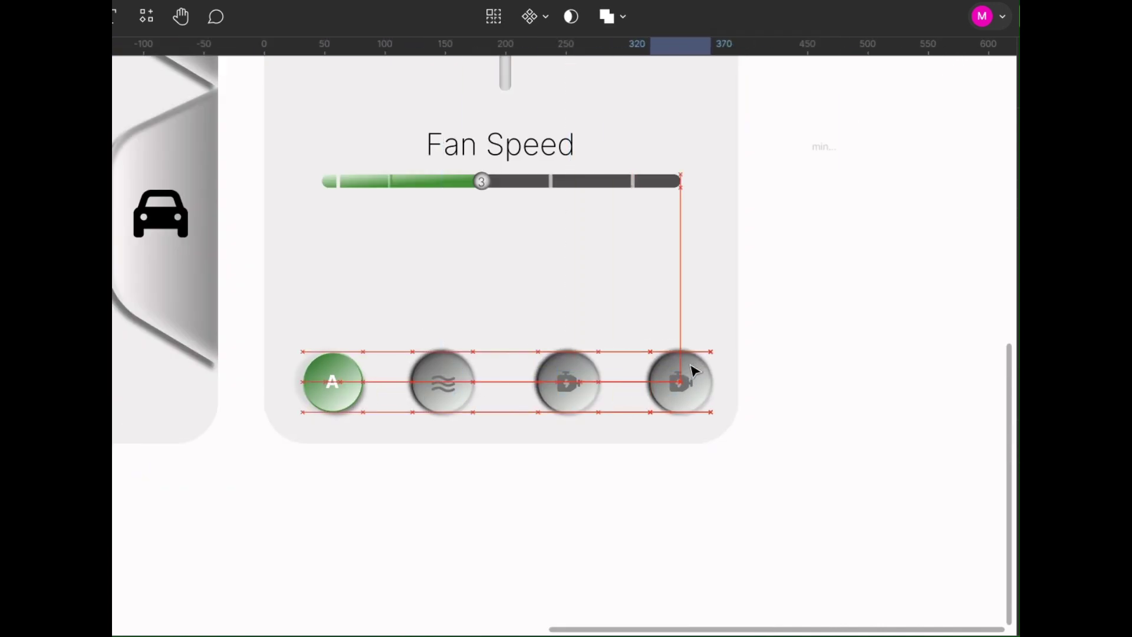
click(202, 313)
scroll(266, 413, down, 3)
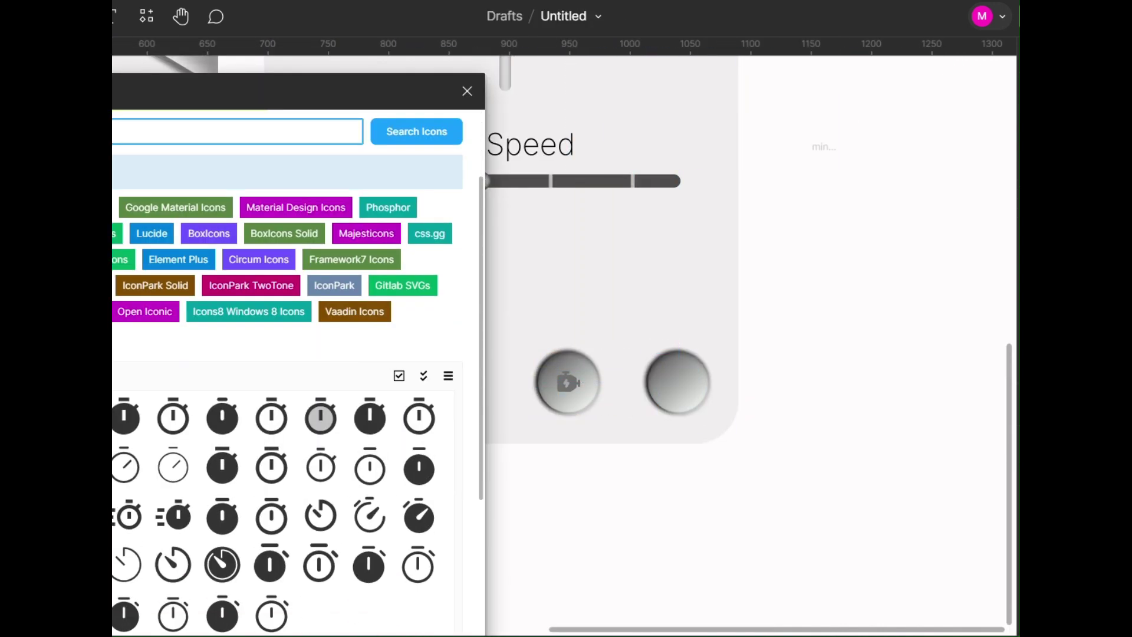
scroll(248, 501, down, 2)
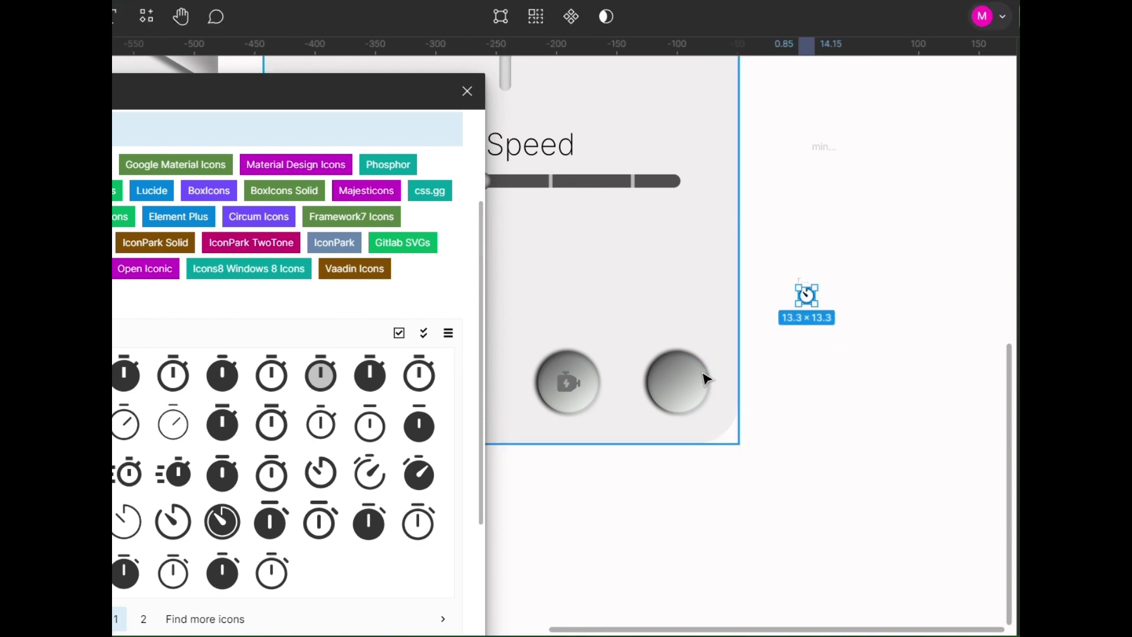
drag(807, 295, 676, 382)
click(467, 90)
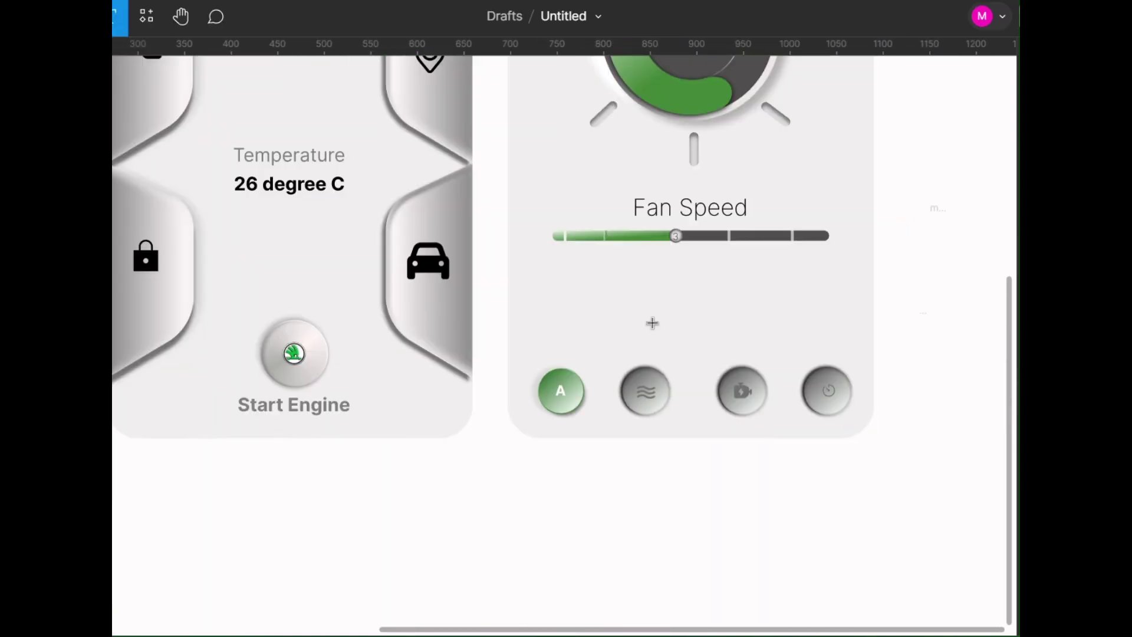
Step: Launch the prototype and step back through the dashboard to the 'Control the Future NOW!' intro
key(ctrl+v)
key(ctrl+alt+Return)
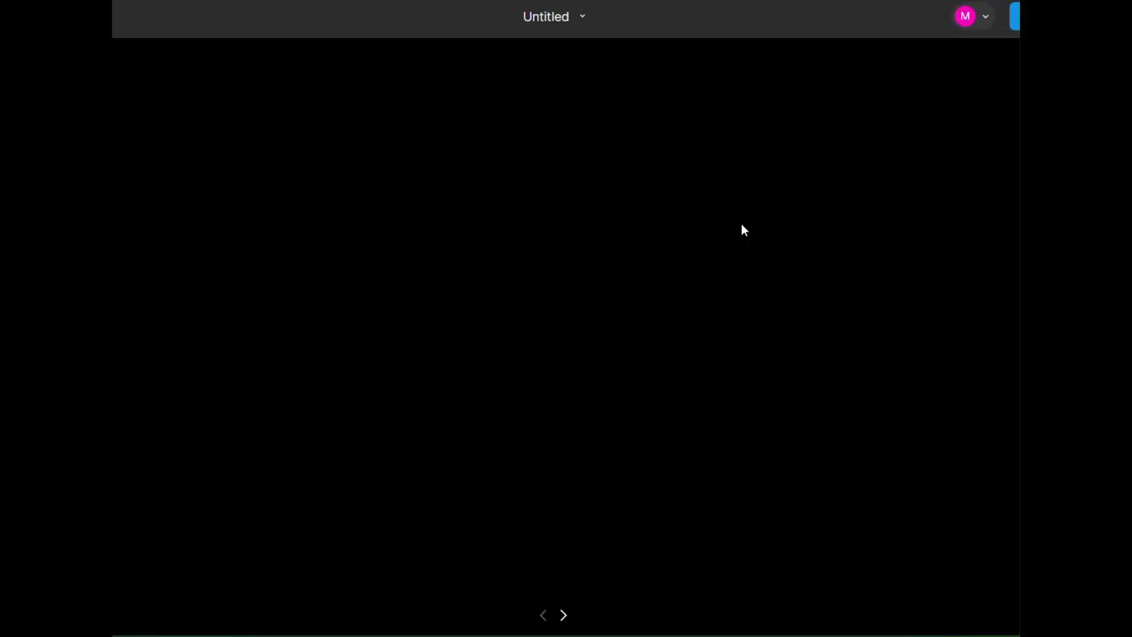
key(Left)
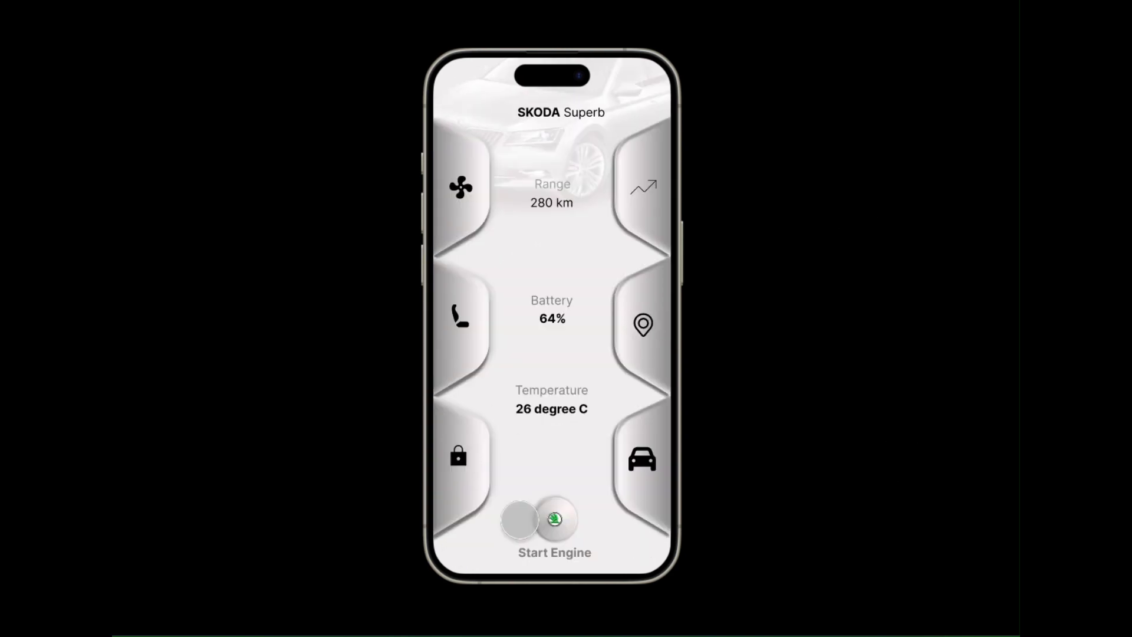
key(Left)
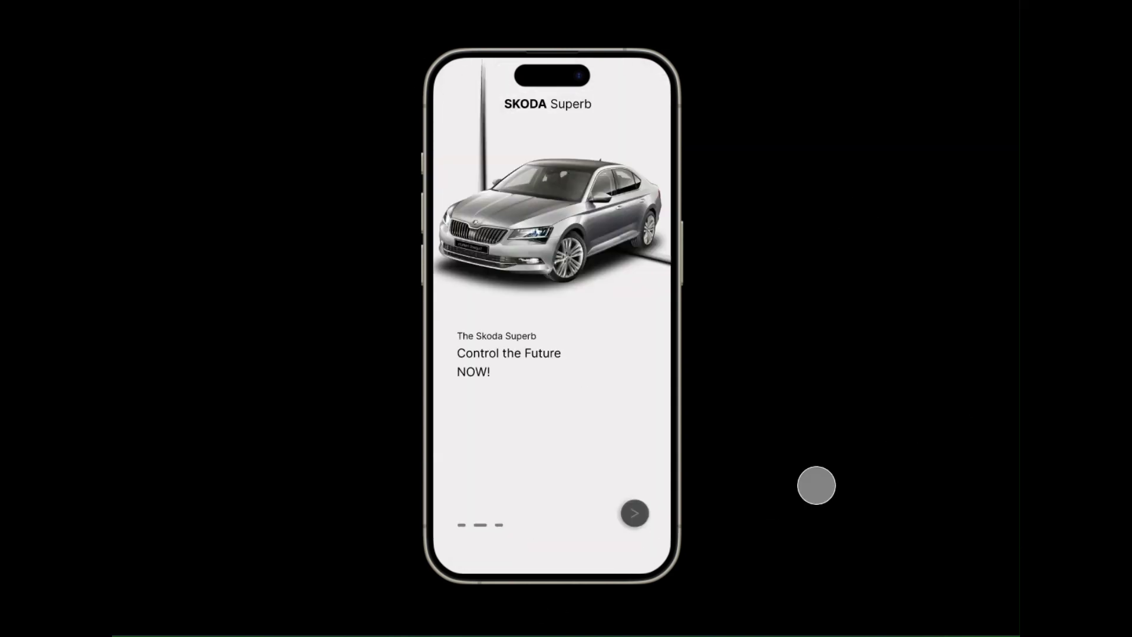